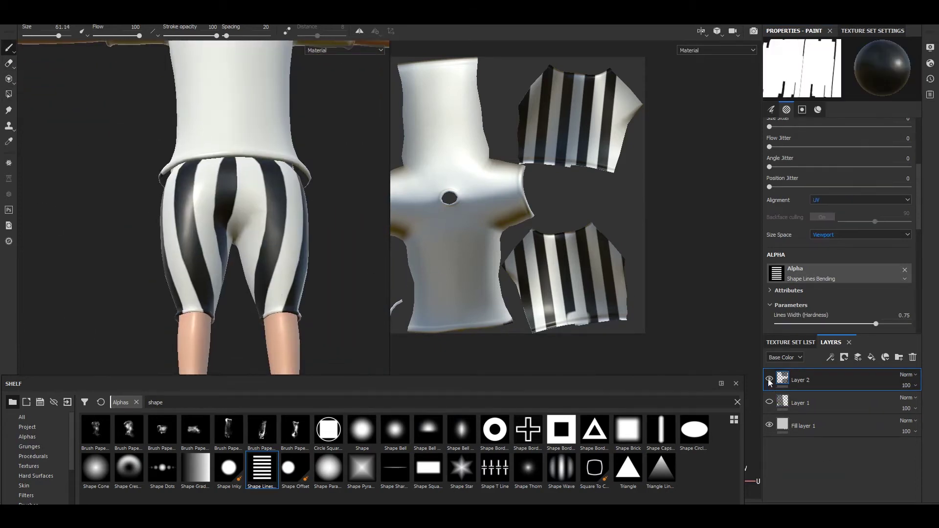
Set the Shape Lines Bending alpha's Lines Width to full and finish the shorts' vertical stripes
{"action": "left_click_drag", "start_coordinate": [579, 320], "coordinate": [587, 308], "text": "ctrl"}
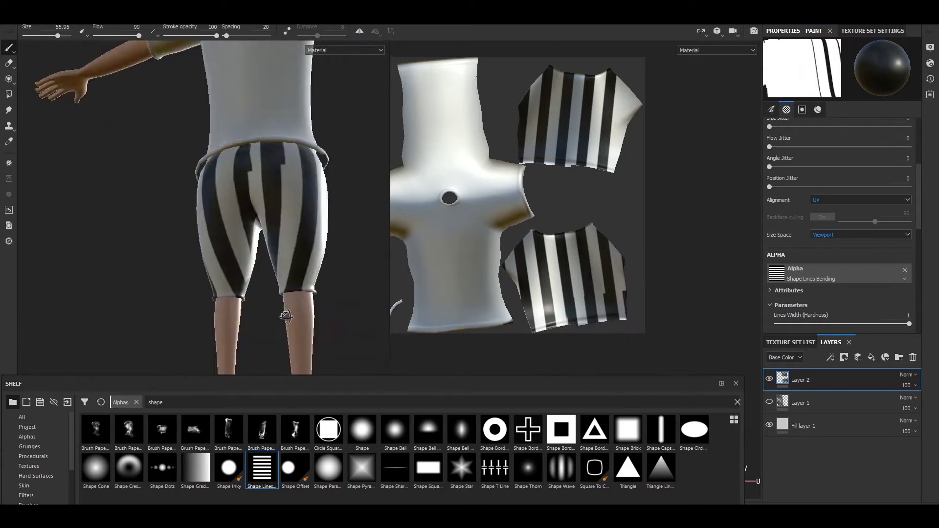
{"action": "key", "text": "e"}
{"action": "scroll", "coordinate": [244, 206], "scroll_direction": "up", "scroll_amount": 3}
{"action": "left_click", "coordinate": [8, 47]}
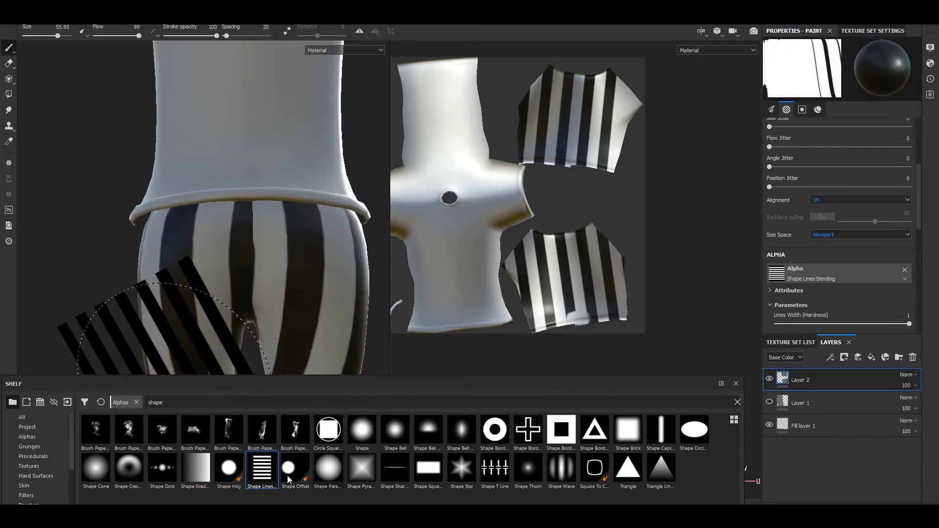
Select the Shape Offset alpha, orbit to a side view and start saving the project
{"action": "left_click", "coordinate": [289, 469]}
{"action": "scroll", "coordinate": [538, 258], "scroll_direction": "up", "scroll_amount": 5}
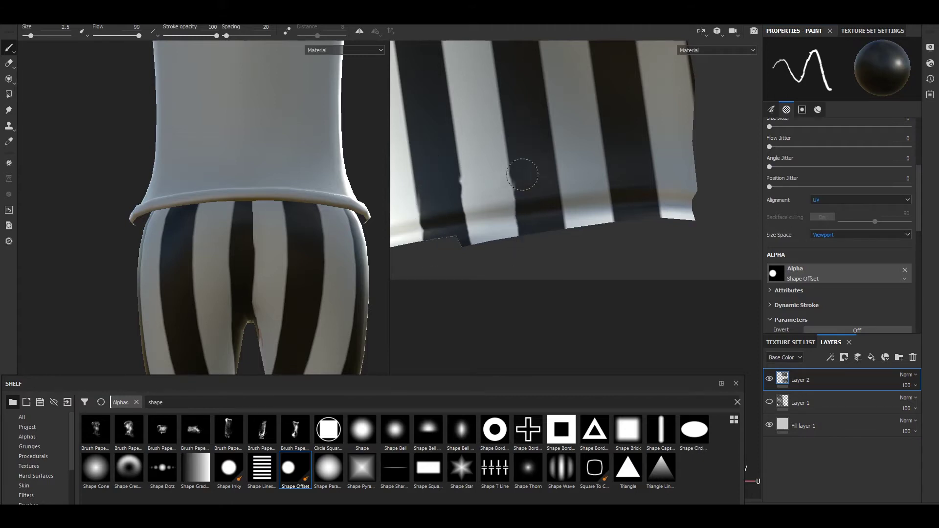
{"action": "scroll", "coordinate": [224, 275], "scroll_direction": "down", "scroll_amount": 3}
{"action": "scroll", "coordinate": [225, 274], "scroll_direction": "down", "scroll_amount": 3}
{"action": "mouse_move", "coordinate": [225, 264]}
{"action": "left_mouse_down", "text": "alt"}
{"action": "mouse_move", "coordinate": [134, 249]}
{"action": "mouse_move", "coordinate": [487, 272]}
{"action": "left_mouse_up", "text": "alt"}
{"action": "key", "text": "ctrl+s"}
Save the project into the Desktop > CHARACTER folder
{"action": "left_click", "coordinate": [40, 107]}
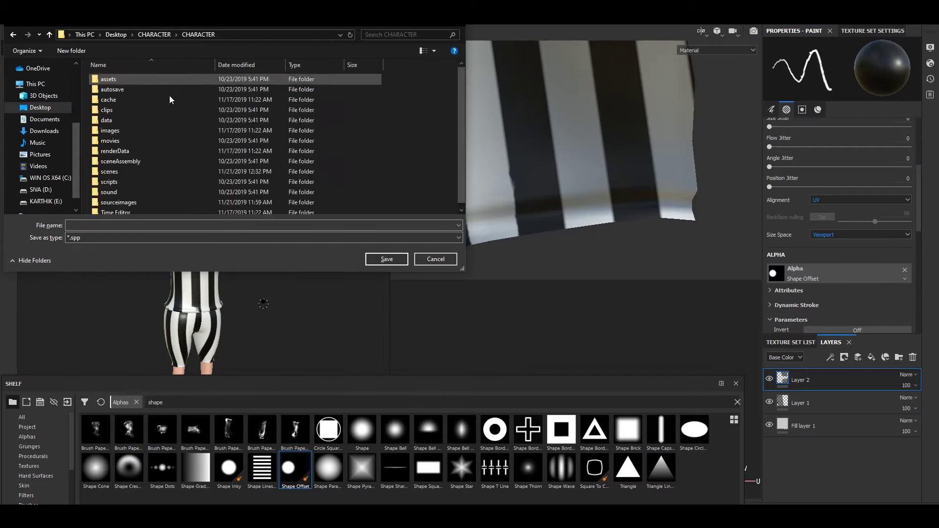
{"action": "left_click", "coordinate": [384, 259]}
{"action": "scroll", "coordinate": [220, 147], "scroll_direction": "up", "scroll_amount": 2}
{"action": "scroll", "coordinate": [220, 147], "scroll_direction": "up", "scroll_amount": 3}
{"action": "scroll", "coordinate": [220, 171], "scroll_direction": "up", "scroll_amount": 3}
Zoom and orbit back to a front view of the full character
{"action": "scroll", "coordinate": [223, 149], "scroll_direction": "down", "scroll_amount": 3}
{"action": "scroll", "coordinate": [244, 196], "scroll_direction": "down", "scroll_amount": 3}
{"action": "scroll", "coordinate": [254, 220], "scroll_direction": "down", "scroll_amount": 3}
{"action": "scroll", "coordinate": [265, 256], "scroll_direction": "down", "scroll_amount": 2}
{"action": "left_click_drag", "start_coordinate": [266, 255], "coordinate": [254, 266], "text": "alt"}
{"action": "scroll", "coordinate": [251, 272], "scroll_direction": "up", "scroll_amount": 2}
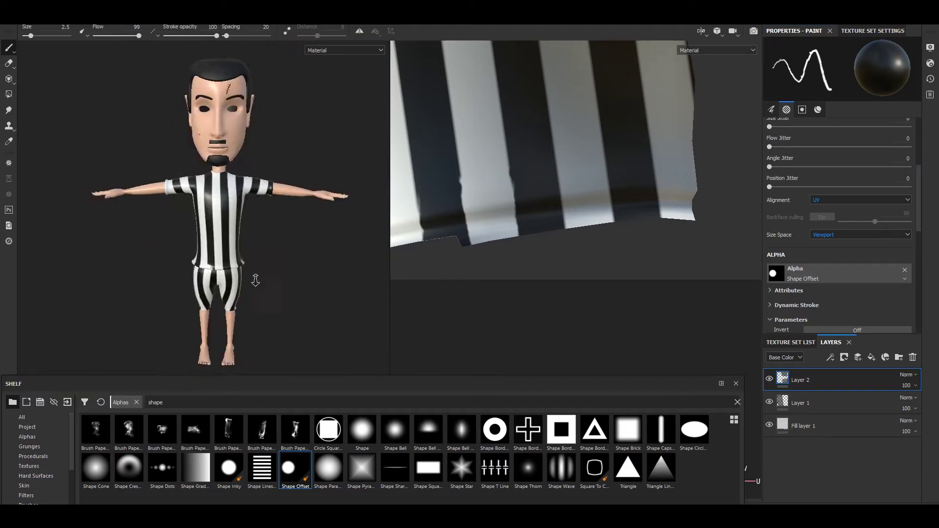
{"action": "scroll", "coordinate": [251, 272], "scroll_direction": "up", "scroll_amount": 4}
Select Layer 1 and orbit around the character to inspect the shorts
{"action": "left_click", "coordinate": [821, 402]}
{"action": "scroll", "coordinate": [186, 200], "scroll_direction": "up", "scroll_amount": 2}
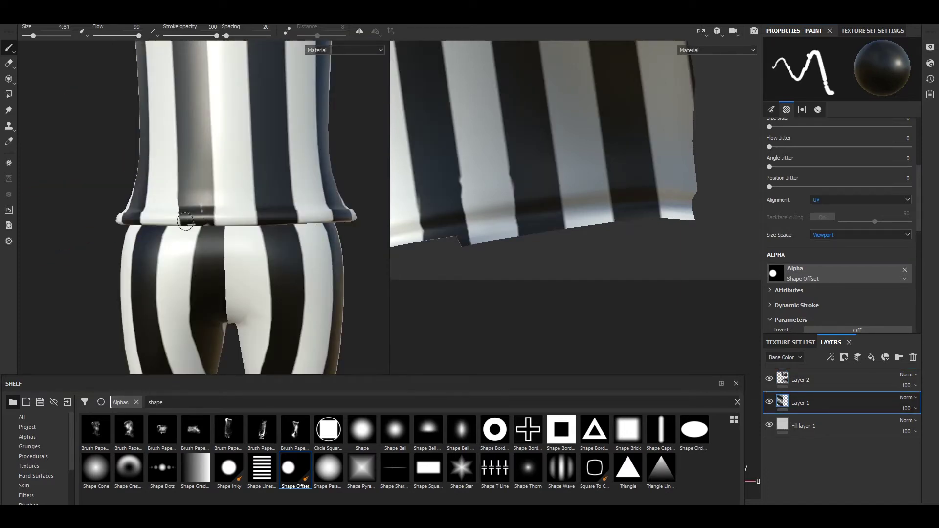
{"action": "scroll", "coordinate": [206, 223], "scroll_direction": "down", "scroll_amount": 3}
{"action": "left_click_drag", "start_coordinate": [59, 196], "coordinate": [3, 95], "text": "alt"}
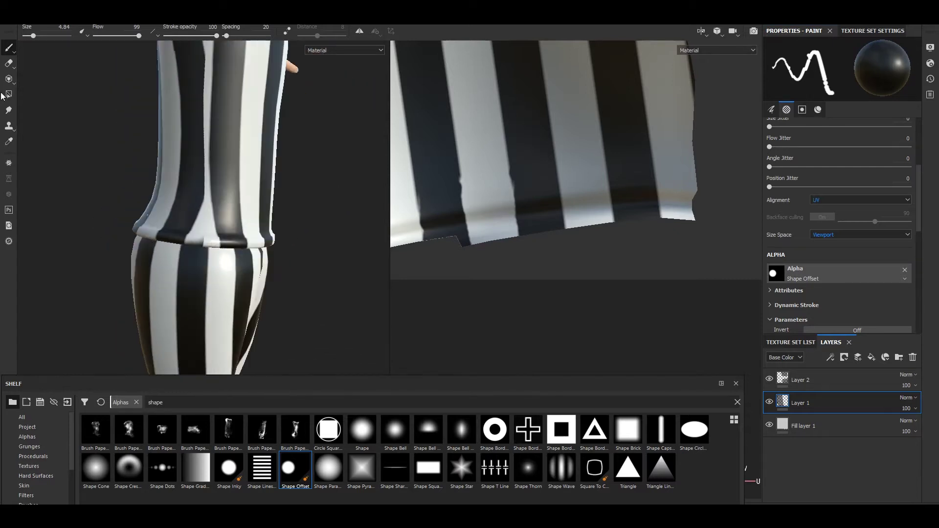
{"action": "scroll", "coordinate": [199, 240], "scroll_direction": "down", "scroll_amount": 3}
{"action": "left_click_drag", "start_coordinate": [198, 241], "coordinate": [216, 216], "text": "alt"}
Orbit to the head, switch to its texture set and return to the Paint tool
{"action": "scroll", "coordinate": [216, 216], "scroll_direction": "up", "scroll_amount": 3}
{"action": "scroll", "coordinate": [217, 216], "scroll_direction": "down", "scroll_amount": 3}
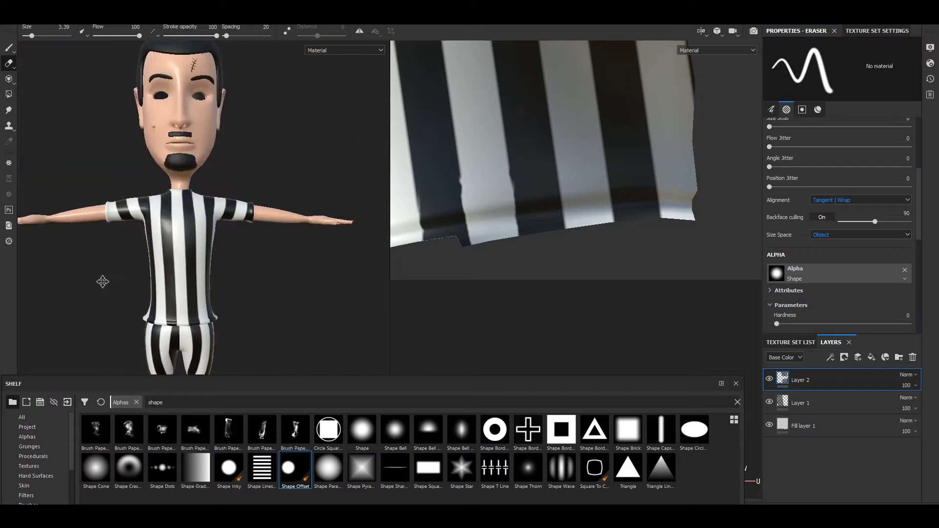
{"action": "scroll", "coordinate": [101, 278], "scroll_direction": "up", "scroll_amount": 2}
{"action": "left_click_drag", "start_coordinate": [100, 279], "coordinate": [414, 268], "text": "alt"}
{"action": "key", "text": "1"}
{"action": "scroll", "coordinate": [201, 79], "scroll_direction": "up", "scroll_amount": 2}
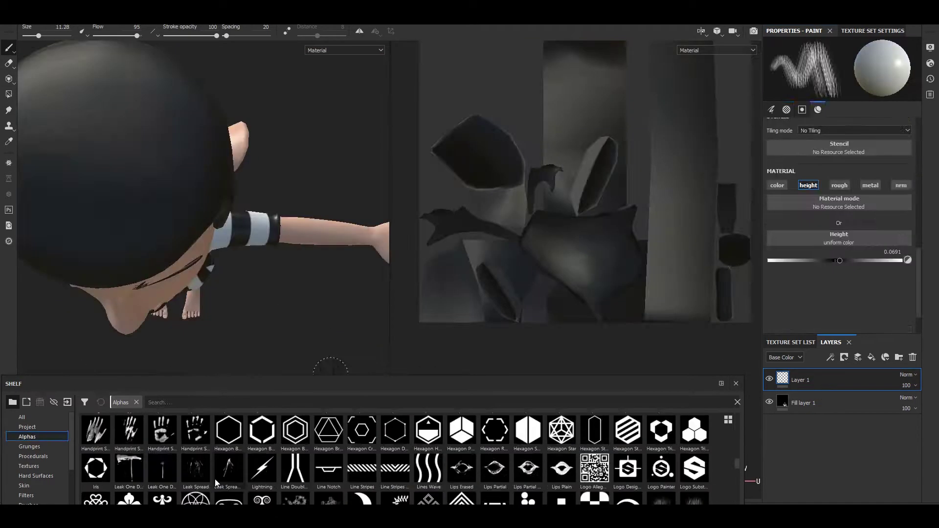
Paint Scratches-alpha strands on the hair with Height lowered to 0.0545
{"action": "mouse_move", "coordinate": [186, 161]}
{"action": "left_mouse_down", "text": "alt"}
{"action": "mouse_move", "coordinate": [196, 122]}
{"action": "mouse_move", "coordinate": [197, 143]}
{"action": "mouse_move", "coordinate": [210, 146]}
{"action": "left_mouse_up", "text": "alt"}
{"action": "left_click_drag", "start_coordinate": [308, 205], "coordinate": [313, 254]}
{"action": "mouse_move", "coordinate": [292, 221]}
{"action": "left_mouse_down", "text": "alt"}
{"action": "mouse_move", "coordinate": [206, 204]}
{"action": "mouse_move", "coordinate": [283, 263]}
{"action": "mouse_move", "coordinate": [247, 284]}
{"action": "mouse_move", "coordinate": [220, 235]}
{"action": "mouse_move", "coordinate": [230, 220]}
{"action": "mouse_move", "coordinate": [225, 200]}
{"action": "mouse_move", "coordinate": [294, 176]}
{"action": "mouse_move", "coordinate": [274, 174]}
{"action": "left_mouse_up", "text": "alt"}
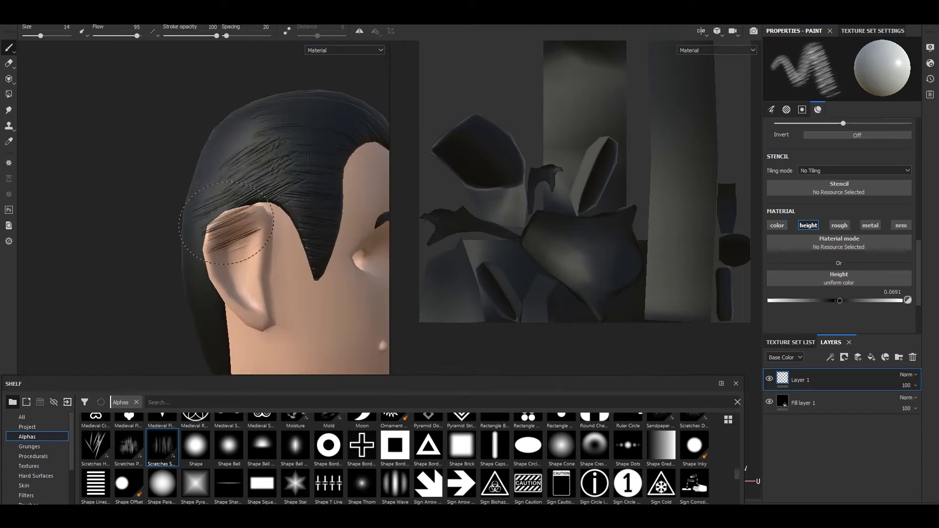
{"action": "left_click_drag", "start_coordinate": [262, 256], "coordinate": [293, 235], "text": "alt"}
{"action": "left_click_drag", "start_coordinate": [839, 300], "coordinate": [838, 300]}
{"action": "left_click_drag", "start_coordinate": [235, 205], "coordinate": [203, 182], "text": "alt"}
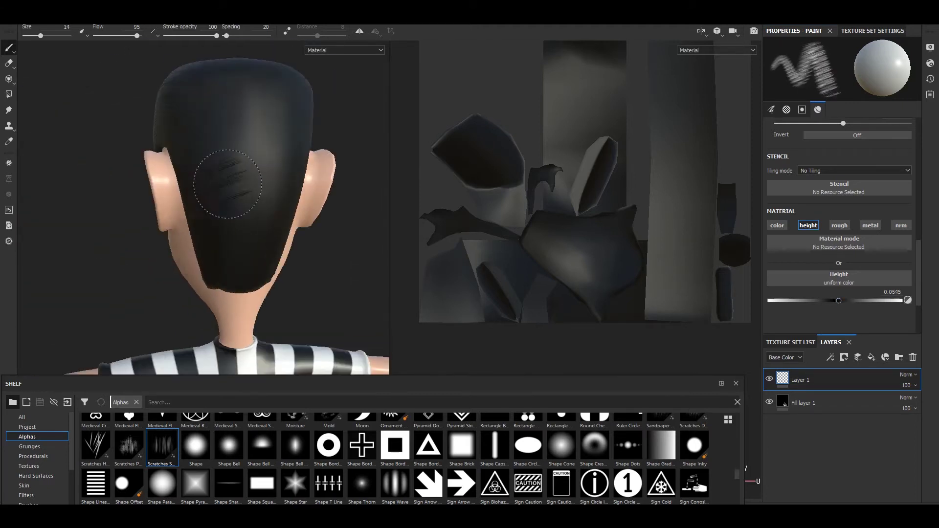
Add strand strokes over the back, top and sides of the hair and eyebrow
{"action": "left_click_drag", "start_coordinate": [209, 235], "coordinate": [223, 237], "text": "alt"}
{"action": "mouse_move", "coordinate": [268, 190]}
{"action": "left_mouse_down", "text": "alt"}
{"action": "mouse_move", "coordinate": [251, 209]}
{"action": "mouse_move", "coordinate": [263, 118]}
{"action": "left_mouse_up", "text": "alt"}
{"action": "left_click_drag", "start_coordinate": [282, 188], "coordinate": [293, 255], "text": "alt"}
{"action": "mouse_move", "coordinate": [265, 318]}
{"action": "left_mouse_down", "text": "alt"}
{"action": "mouse_move", "coordinate": [220, 178]}
{"action": "mouse_move", "coordinate": [157, 220]}
{"action": "mouse_move", "coordinate": [297, 210]}
{"action": "mouse_move", "coordinate": [182, 266]}
{"action": "left_mouse_up", "text": "alt"}
{"action": "mouse_move", "coordinate": [242, 275]}
{"action": "left_mouse_down", "text": "alt"}
{"action": "mouse_move", "coordinate": [147, 161]}
{"action": "mouse_move", "coordinate": [155, 141]}
{"action": "left_mouse_up", "text": "alt"}
{"action": "mouse_move", "coordinate": [143, 239]}
{"action": "left_mouse_down", "text": "alt"}
{"action": "mouse_move", "coordinate": [240, 160]}
{"action": "mouse_move", "coordinate": [222, 136]}
{"action": "left_mouse_up", "text": "alt"}
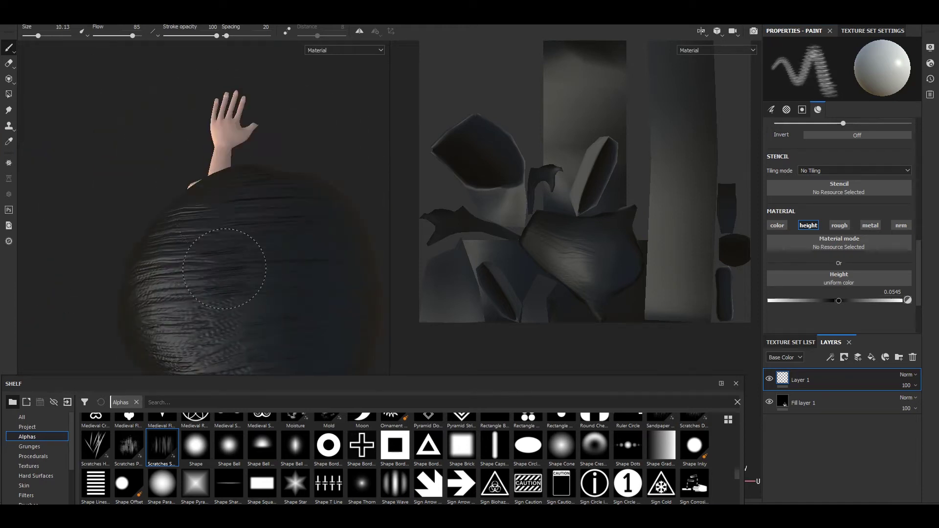
{"action": "mouse_move", "coordinate": [258, 319]}
{"action": "left_mouse_down", "text": "alt"}
{"action": "mouse_move", "coordinate": [199, 230]}
{"action": "mouse_move", "coordinate": [323, 273]}
{"action": "mouse_move", "coordinate": [242, 199]}
{"action": "mouse_move", "coordinate": [169, 245]}
{"action": "left_mouse_up", "text": "alt"}
Add strand detail to the mustache and goatee, then view the whole body
{"action": "scroll", "coordinate": [241, 199], "scroll_direction": "up", "scroll_amount": 5}
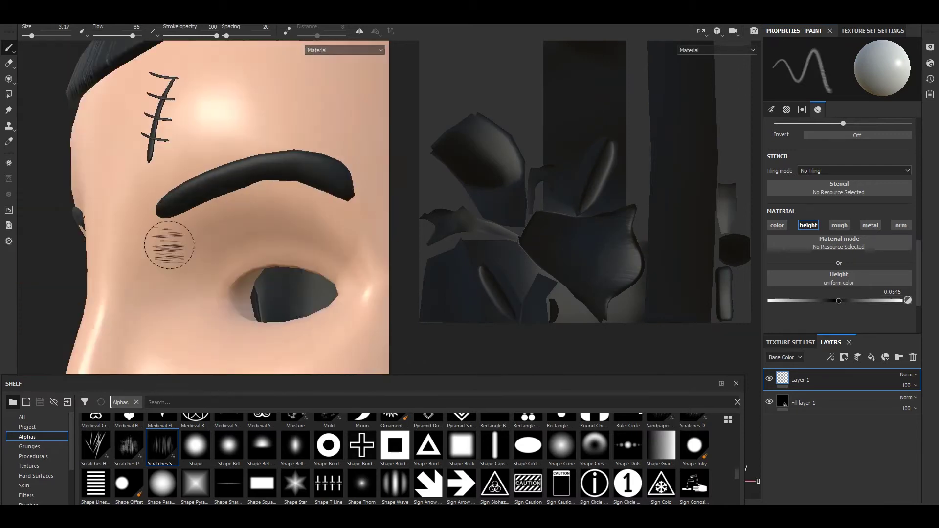
{"action": "mouse_move", "coordinate": [238, 181]}
{"action": "left_mouse_down", "text": "alt"}
{"action": "mouse_move", "coordinate": [220, 211]}
{"action": "mouse_move", "coordinate": [236, 290]}
{"action": "mouse_move", "coordinate": [229, 214]}
{"action": "left_mouse_up", "text": "alt"}
{"action": "scroll", "coordinate": [220, 210], "scroll_direction": "up", "scroll_amount": 3}
{"action": "scroll", "coordinate": [234, 210], "scroll_direction": "down", "scroll_amount": 3}
{"action": "mouse_move", "coordinate": [145, 327]}
{"action": "left_mouse_down", "text": "alt"}
{"action": "mouse_move", "coordinate": [196, 245]}
{"action": "mouse_move", "coordinate": [203, 158]}
{"action": "left_mouse_up", "text": "alt"}
{"action": "scroll", "coordinate": [196, 220], "scroll_direction": "down", "scroll_amount": 3}
Select the skin texture set, then the shirt texture set, from the upper-body front view
{"action": "right_click", "coordinate": [203, 158], "text": "ctrl+alt"}
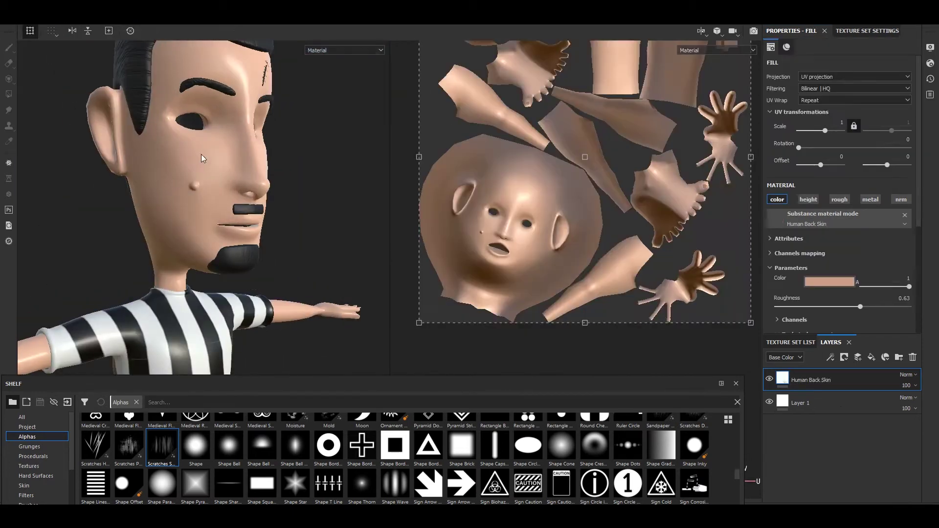
{"action": "mouse_move", "coordinate": [237, 268]}
{"action": "left_mouse_down", "text": "alt"}
{"action": "mouse_move", "coordinate": [304, 205]}
{"action": "mouse_move", "coordinate": [171, 235]}
{"action": "mouse_move", "coordinate": [227, 262]}
{"action": "mouse_move", "coordinate": [345, 361]}
{"action": "left_mouse_up", "text": "alt"}
{"action": "scroll", "coordinate": [303, 206], "scroll_direction": "down", "scroll_amount": 3}
{"action": "scroll", "coordinate": [171, 235], "scroll_direction": "up", "scroll_amount": 3}
{"action": "right_click", "coordinate": [345, 360], "text": "ctrl+alt"}
{"action": "scroll", "coordinate": [525, 251], "scroll_direction": "up", "scroll_amount": 2}
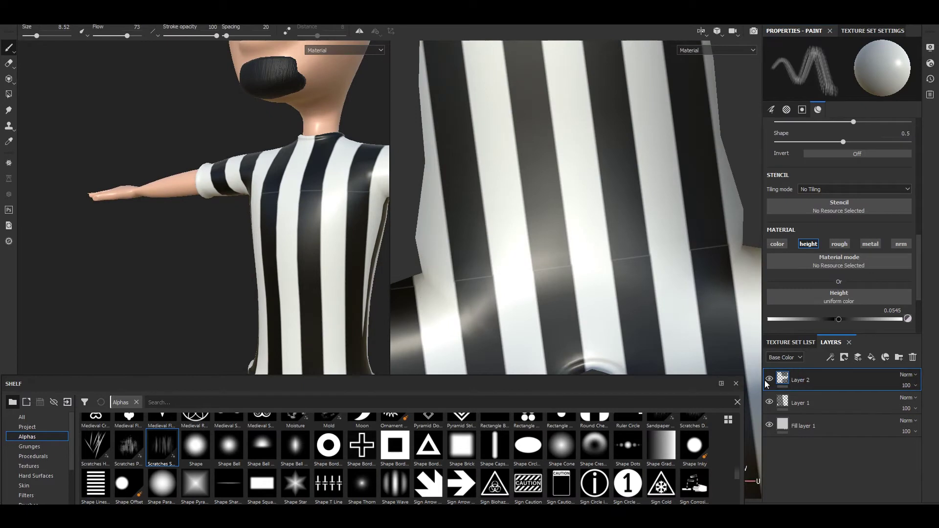
Set up a soft round brush painting black in the colour channel
{"action": "left_click", "coordinate": [162, 484]}
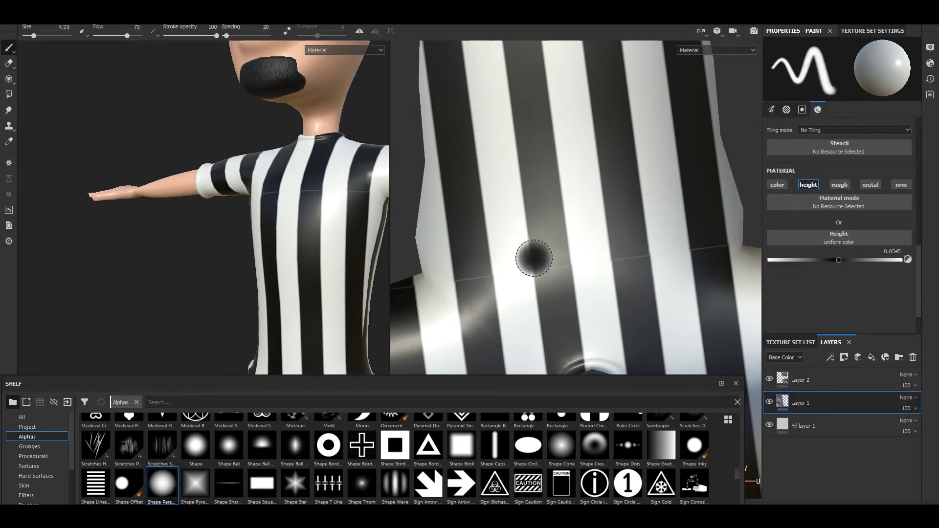
{"action": "left_click", "coordinate": [776, 184]}
{"action": "left_click", "coordinate": [839, 252]}
{"action": "scroll", "coordinate": [602, 251], "scroll_direction": "up", "scroll_amount": 1}
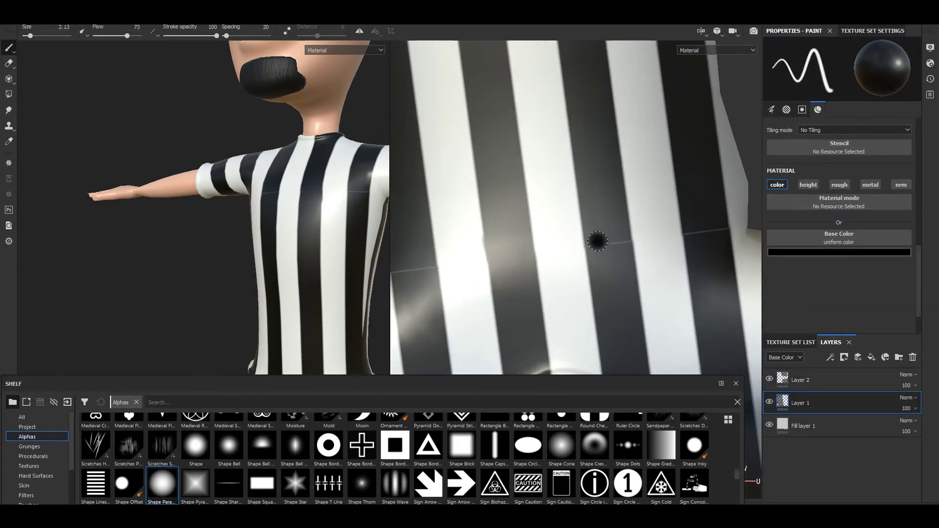
{"action": "scroll", "coordinate": [601, 215], "scroll_direction": "down", "scroll_amount": 1}
{"action": "scroll", "coordinate": [533, 204], "scroll_direction": "down", "scroll_amount": 2}
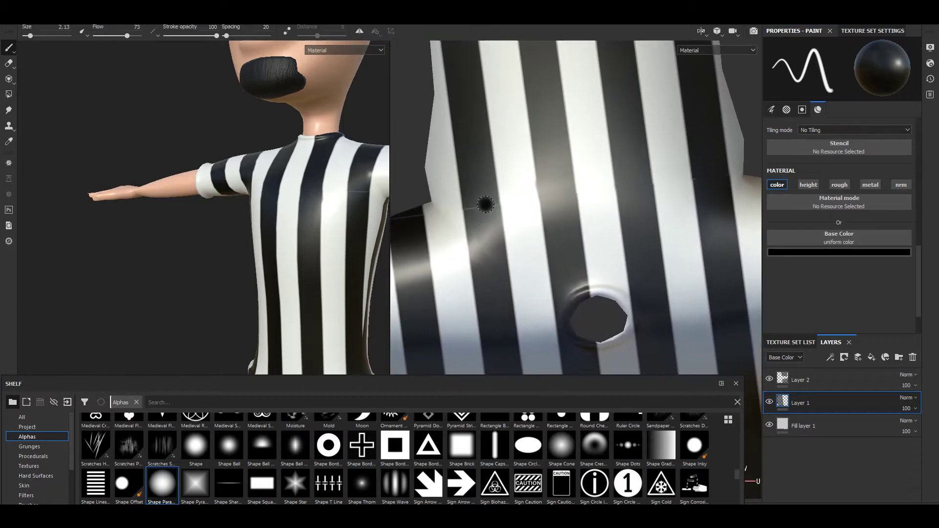
Pan the flat view across the shirt, select Layer 1 and view the full character
{"action": "mouse_move", "coordinate": [485, 209]}
{"action": "middle_mouse_down"}
{"action": "mouse_move", "coordinate": [524, 226]}
{"action": "mouse_move", "coordinate": [213, 211]}
{"action": "middle_mouse_up"}
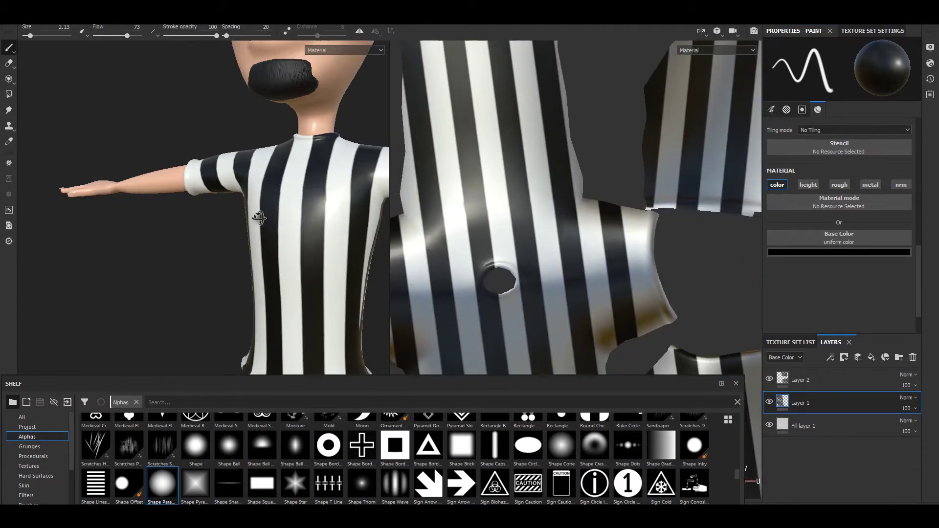
{"action": "mouse_move", "coordinate": [213, 210]}
{"action": "left_mouse_down", "text": "alt"}
{"action": "mouse_move", "coordinate": [273, 66]}
{"action": "mouse_move", "coordinate": [220, 195]}
{"action": "mouse_move", "coordinate": [199, 172]}
{"action": "left_mouse_up", "text": "alt"}
{"action": "left_click", "coordinate": [840, 387]}
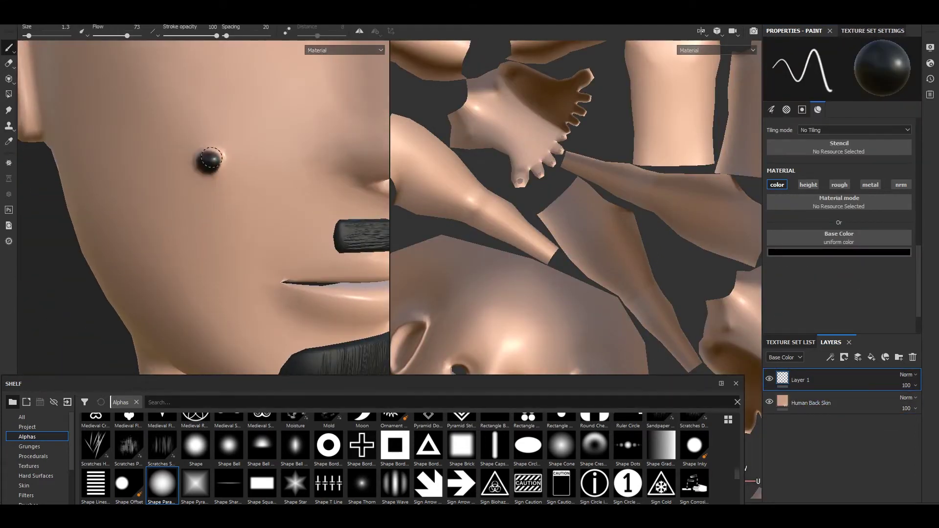
{"action": "mouse_move", "coordinate": [208, 165]}
{"action": "right_mouse_down", "text": "alt"}
{"action": "mouse_move", "coordinate": [159, 226]}
{"action": "mouse_move", "coordinate": [397, 418]}
{"action": "right_mouse_up", "text": "alt"}
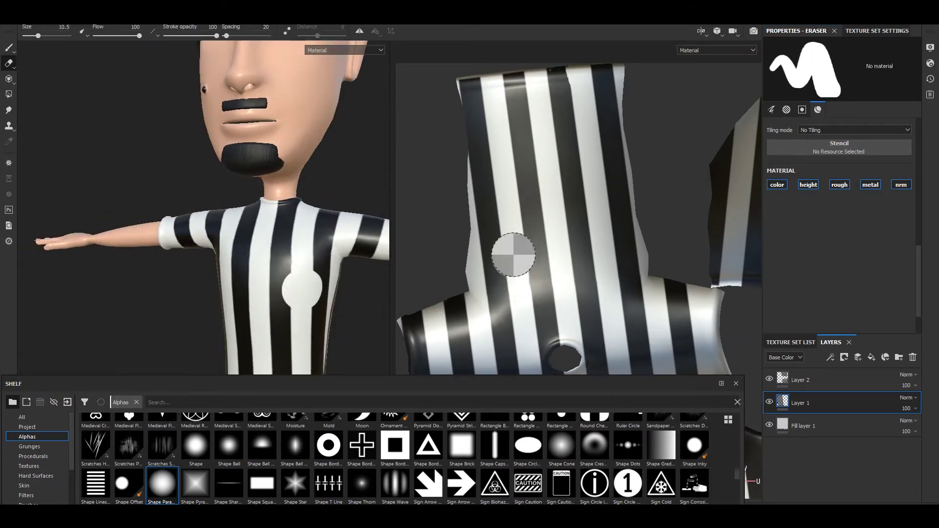
Erase a round white patch into the shirt's chest stripes
{"action": "left_click_drag", "start_coordinate": [241, 293], "coordinate": [301, 275], "text": "alt"}
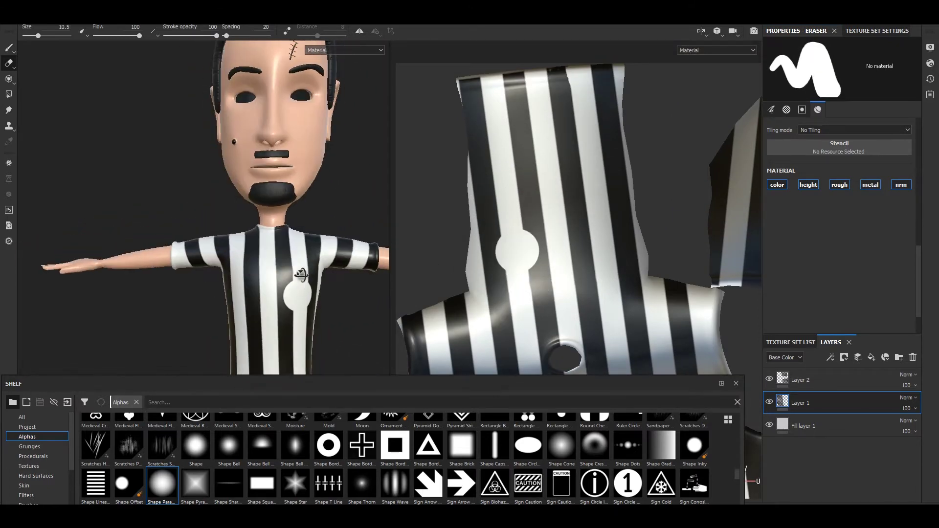
{"action": "left_click", "coordinate": [514, 276]}
{"action": "right_click_drag", "start_coordinate": [289, 285], "coordinate": [212, 299], "text": "alt"}
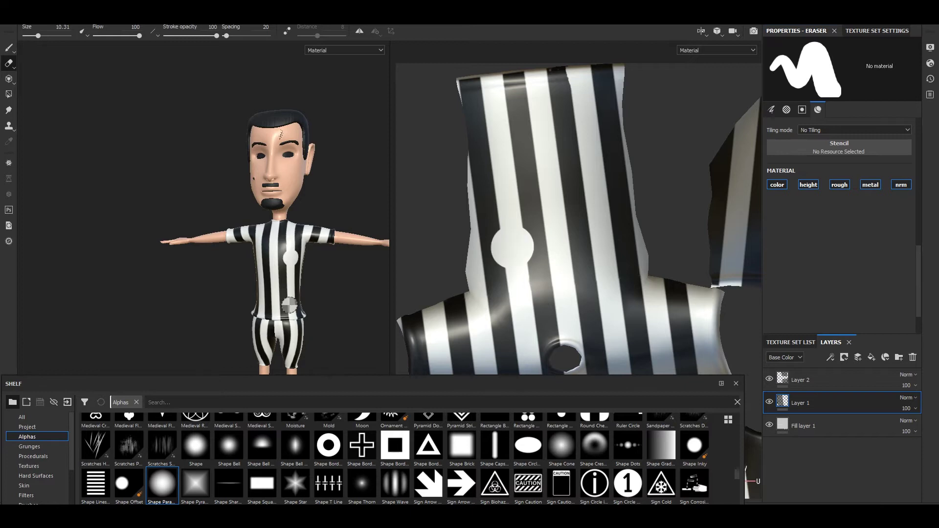
{"action": "left_click_drag", "start_coordinate": [289, 305], "coordinate": [274, 293], "text": "alt"}
Import the 420 image as a new resource via Add resources
{"action": "left_click", "coordinate": [68, 402]}
{"action": "left_click", "coordinate": [521, 129]}
{"action": "left_click", "coordinate": [475, 137]}
{"action": "double_click", "coordinate": [417, 293]}
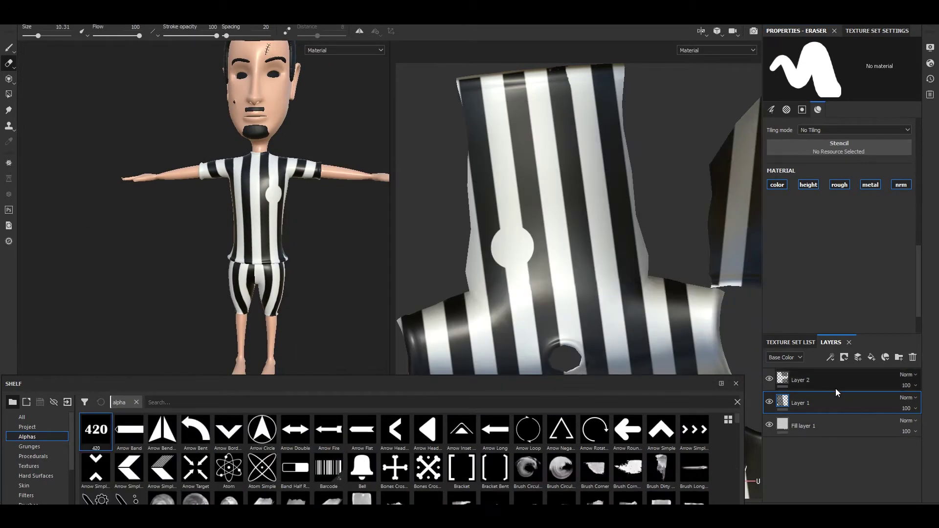
Stamp the 420 alpha on the chest patch with an enlarged brush
{"action": "key", "text": "1"}
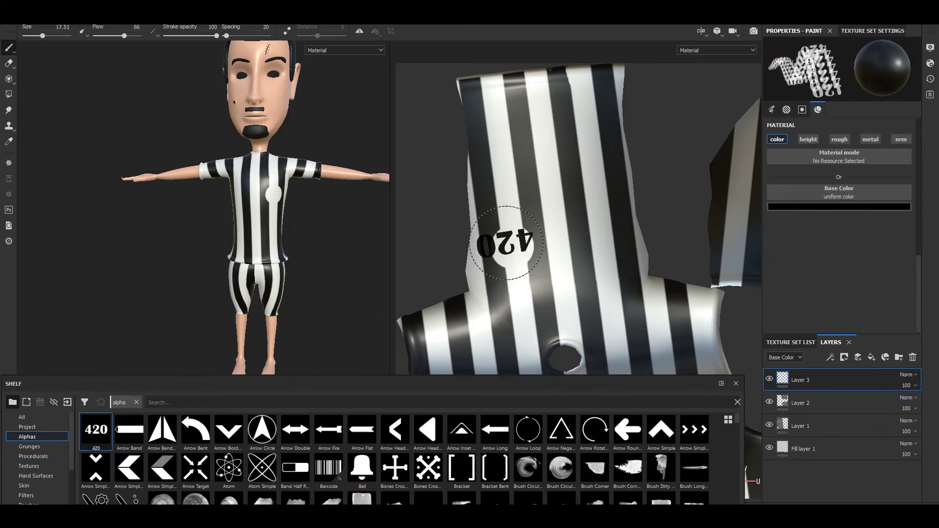
{"action": "right_click_drag", "start_coordinate": [506, 243], "coordinate": [548, 243], "text": "ctrl"}
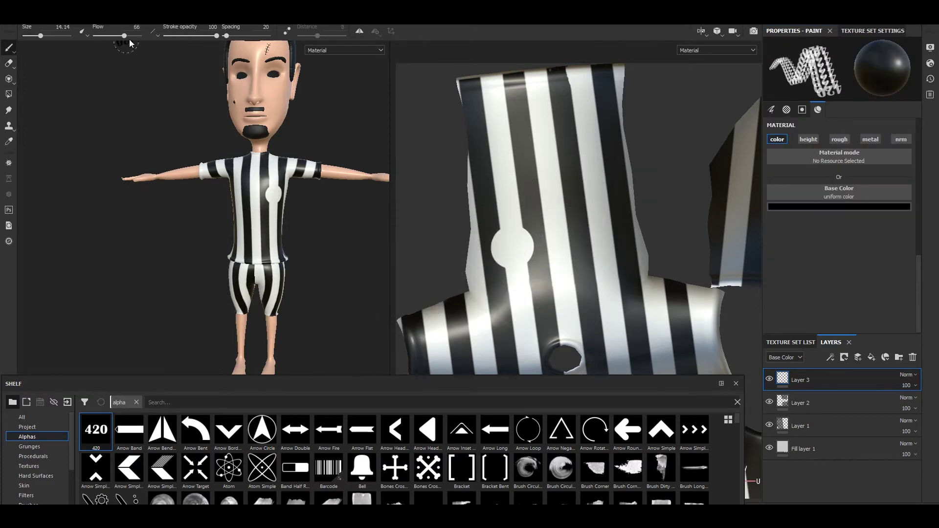
{"action": "left_click_drag", "start_coordinate": [186, 243], "coordinate": [250, 200], "text": "alt"}
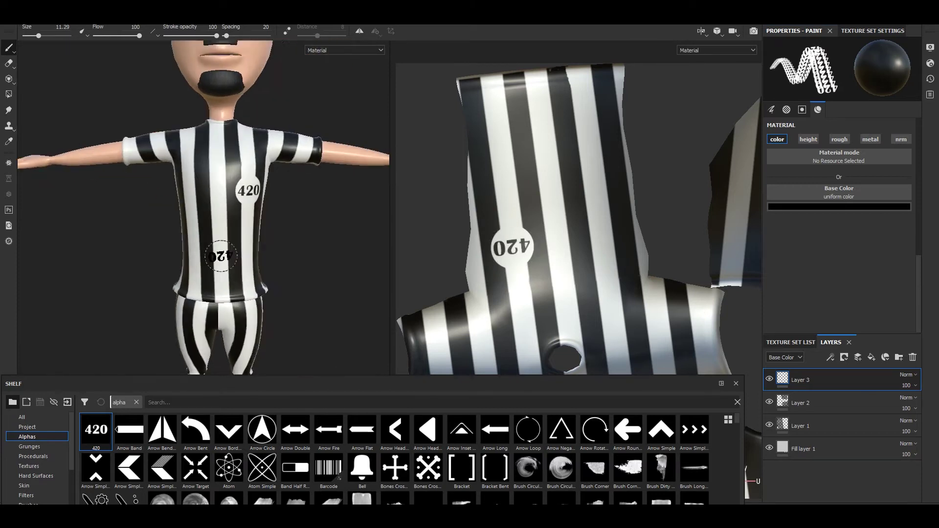
Bake the outfit's mesh maps and rename the number layer to 420
{"action": "left_click", "coordinate": [841, 30]}
{"action": "left_click", "coordinate": [889, 202]}
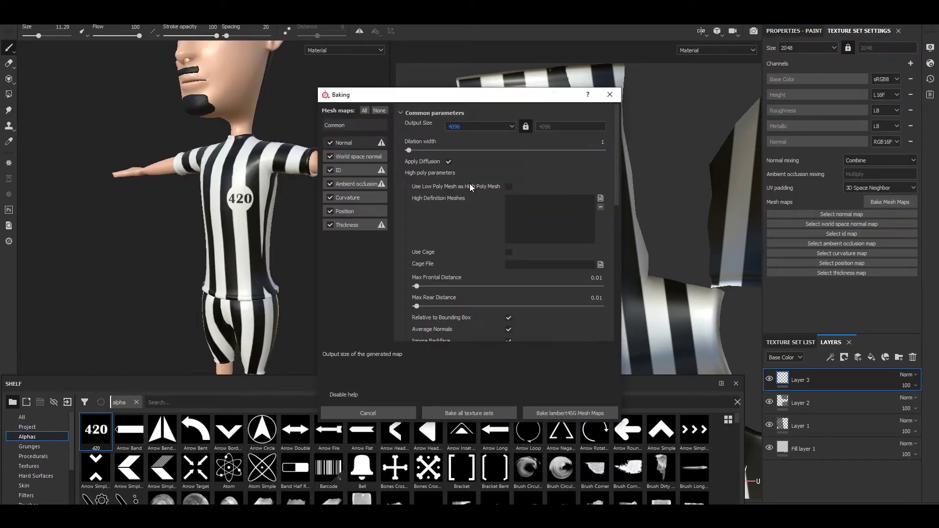
{"action": "left_click", "coordinate": [569, 413]}
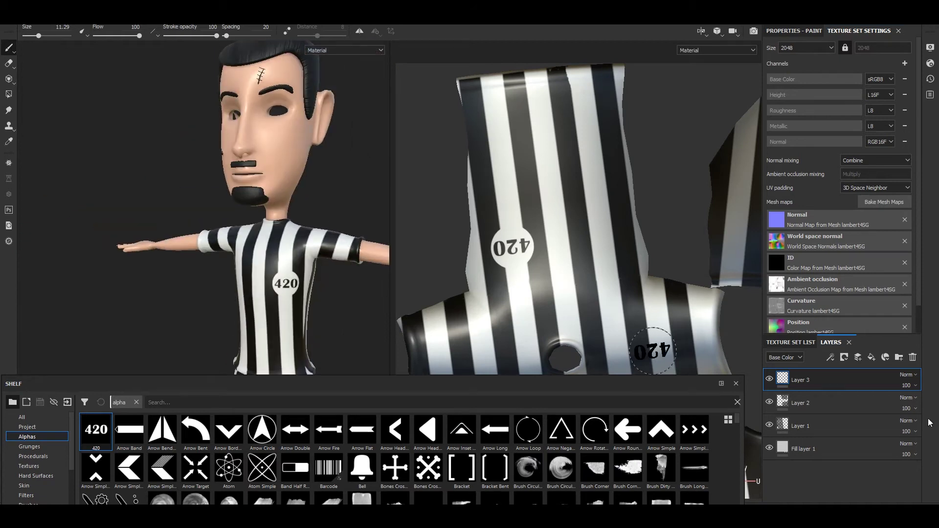
{"action": "left_click", "coordinate": [842, 379]}
{"action": "type", "text": "420"}
{"action": "key", "text": "Return"}
{"action": "scroll", "coordinate": [220, 196], "scroll_direction": "down", "scroll_amount": 3}
{"action": "scroll", "coordinate": [190, 478], "scroll_direction": "down", "scroll_amount": 10}
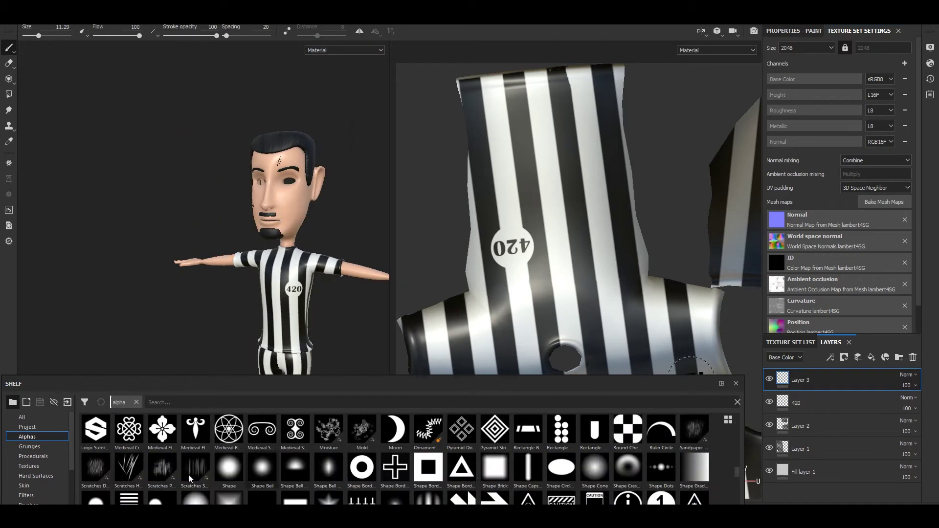
{"action": "scroll", "coordinate": [297, 446], "scroll_direction": "down", "scroll_amount": 5}
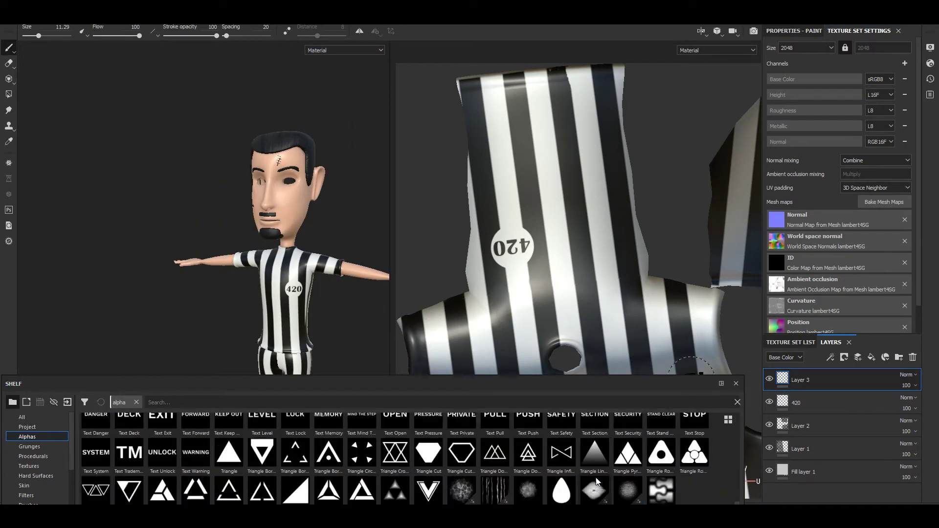
Set up a cloud-alpha grime brush on Layer 3 with a lightened paint colour
{"action": "left_click", "coordinate": [797, 32]}
{"action": "left_click", "coordinate": [835, 280]}
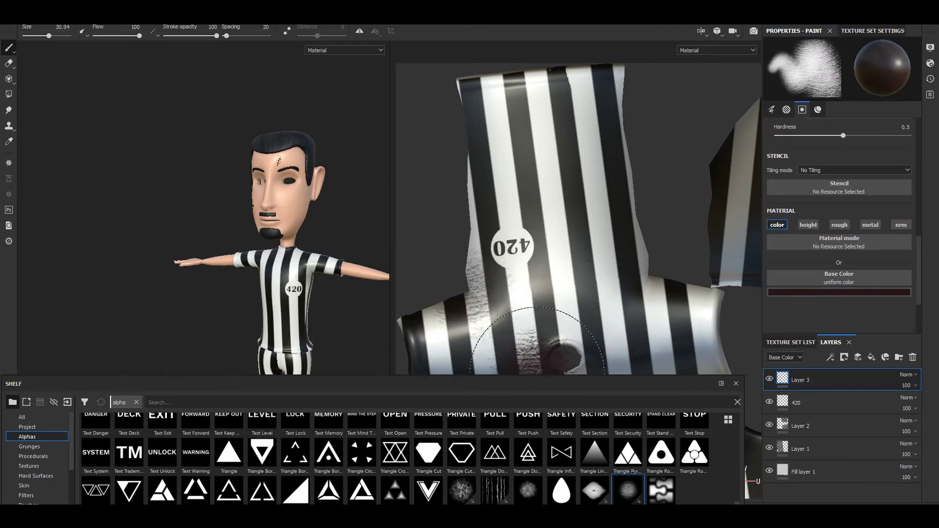
{"action": "scroll", "coordinate": [97, 484], "scroll_direction": "down", "scroll_amount": 5}
{"action": "left_click", "coordinate": [96, 488]}
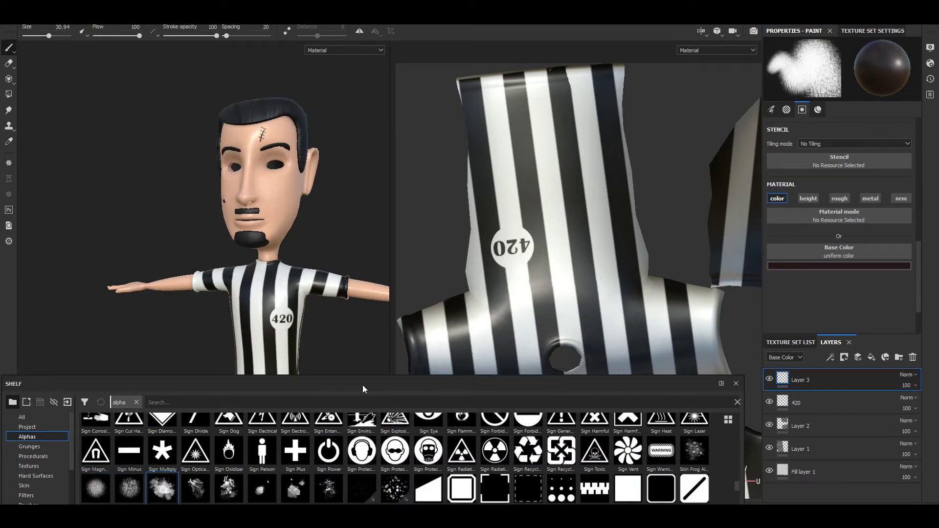
{"action": "left_click", "coordinate": [175, 495]}
{"action": "key", "text": "ctrl+z"}
{"action": "left_click", "coordinate": [838, 304]}
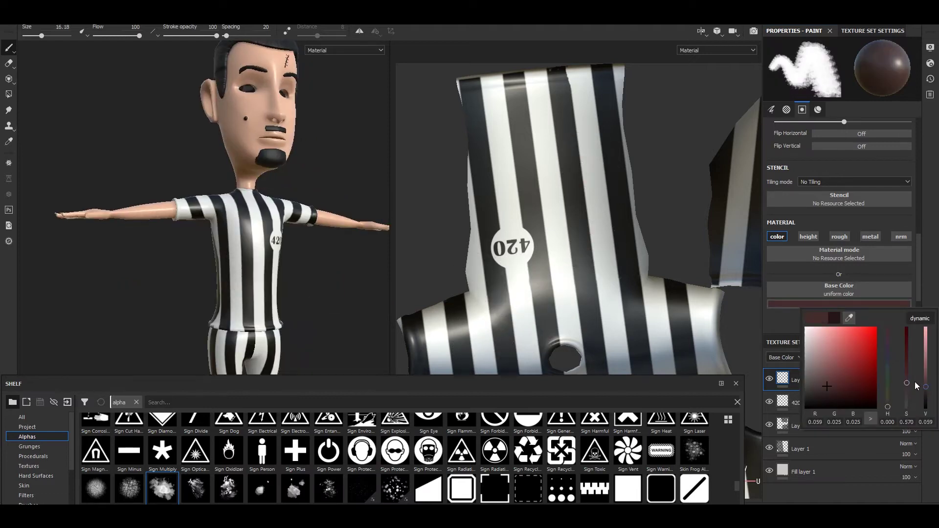
{"action": "left_click_drag", "start_coordinate": [517, 286], "coordinate": [530, 352]}
Dab splatter and smoky grime onto the shirt from the front and side
{"action": "left_click_drag", "start_coordinate": [211, 362], "coordinate": [219, 449], "text": "alt"}
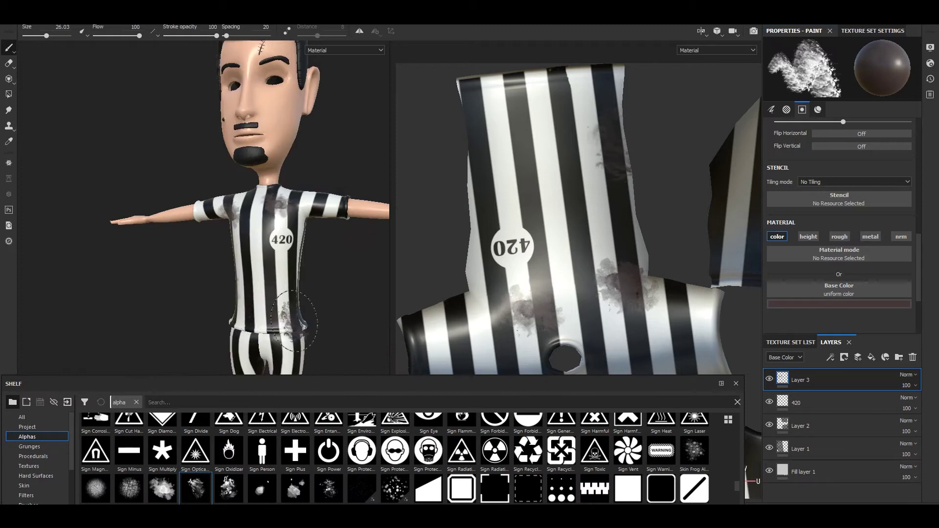
{"action": "left_click_drag", "start_coordinate": [244, 220], "coordinate": [318, 220], "text": "alt"}
{"action": "left_click", "coordinate": [329, 488]}
{"action": "left_click_drag", "start_coordinate": [274, 293], "coordinate": [254, 343], "text": "alt"}
{"action": "left_click", "coordinate": [229, 488]}
{"action": "mouse_move", "coordinate": [235, 303]}
{"action": "left_mouse_down", "text": "alt"}
{"action": "mouse_move", "coordinate": [219, 264]}
{"action": "mouse_move", "coordinate": [281, 491]}
{"action": "left_mouse_up", "text": "alt"}
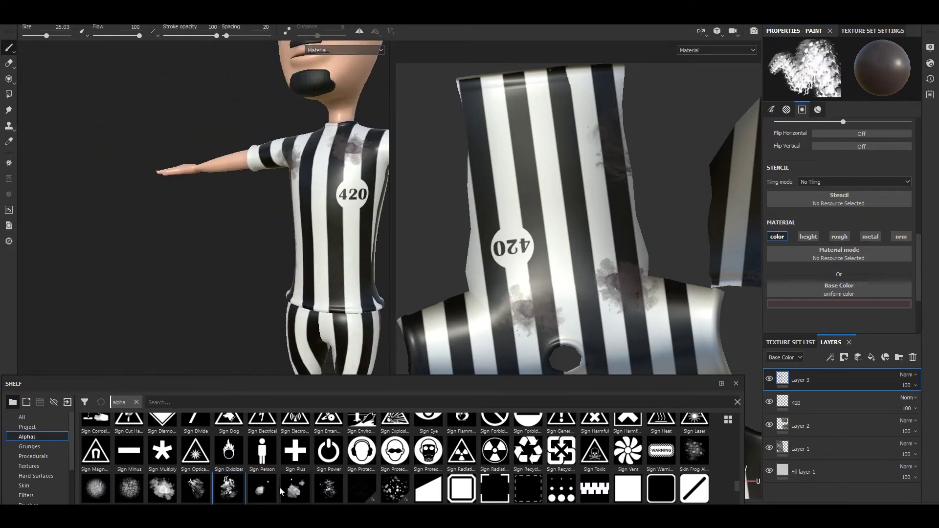
Paint cracks across the shirt with a crack alpha
{"action": "scroll", "coordinate": [201, 485], "scroll_direction": "down", "scroll_amount": 5}
{"action": "left_click", "coordinate": [461, 488]}
{"action": "mouse_move", "coordinate": [338, 274]}
{"action": "left_mouse_down"}
{"action": "mouse_move", "coordinate": [342, 146]}
{"action": "mouse_move", "coordinate": [332, 339]}
{"action": "mouse_move", "coordinate": [250, 352]}
{"action": "left_mouse_up"}
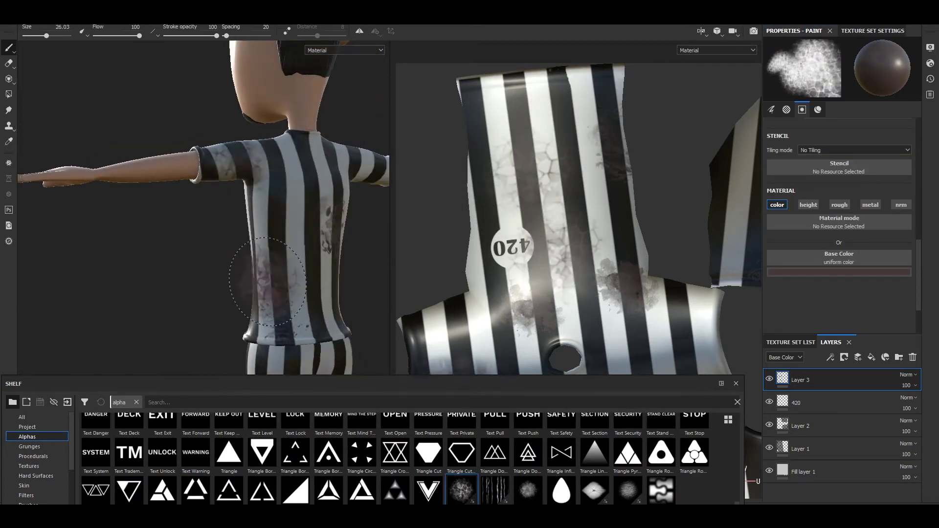
Apply Dirt Smudge grime to the shirt front and lower Layer 3's opacity to 55
{"action": "scroll", "coordinate": [269, 472], "scroll_direction": "down", "scroll_amount": 3}
{"action": "scroll", "coordinate": [274, 460], "scroll_direction": "up", "scroll_amount": 3}
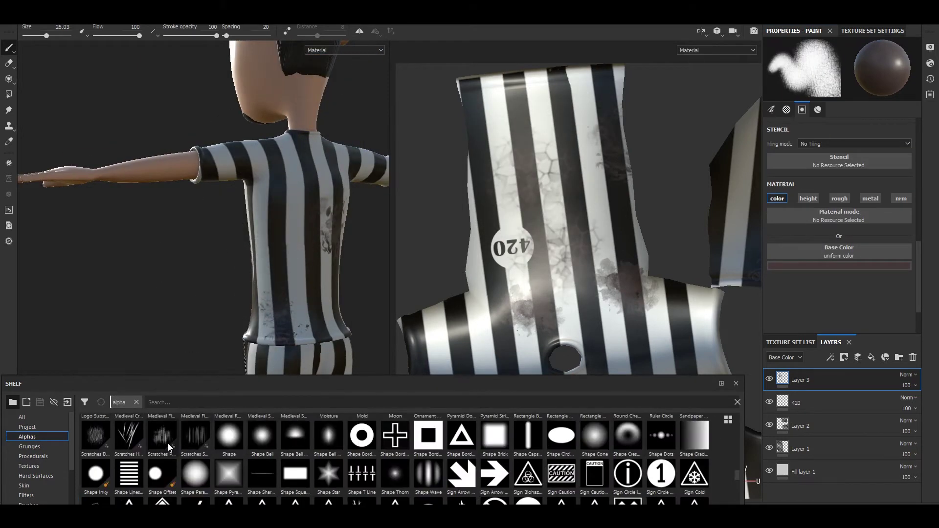
{"action": "scroll", "coordinate": [168, 447], "scroll_direction": "up", "scroll_amount": 5}
{"action": "left_click", "coordinate": [295, 467]}
{"action": "mouse_move", "coordinate": [271, 204]}
{"action": "left_mouse_down", "text": "alt"}
{"action": "mouse_move", "coordinate": [167, 348]}
{"action": "mouse_move", "coordinate": [201, 270]}
{"action": "left_mouse_up", "text": "alt"}
{"action": "left_click_drag", "start_coordinate": [247, 221], "coordinate": [205, 235], "text": "alt"}
{"action": "mouse_move", "coordinate": [906, 385]}
{"action": "left_mouse_down"}
{"action": "mouse_move", "coordinate": [904, 406]}
{"action": "mouse_move", "coordinate": [915, 402]}
{"action": "left_mouse_up"}
Set Fill layer 1's base colour to mid grey to tone down the white stripes
{"action": "left_click", "coordinate": [802, 471]}
{"action": "left_click", "coordinate": [839, 266]}
{"action": "left_click_drag", "start_coordinate": [831, 303], "coordinate": [840, 332]}
{"action": "mouse_move", "coordinate": [205, 234]}
{"action": "left_mouse_down", "text": "alt"}
{"action": "mouse_move", "coordinate": [74, 271]}
{"action": "mouse_move", "coordinate": [235, 282]}
{"action": "left_mouse_up", "text": "alt"}
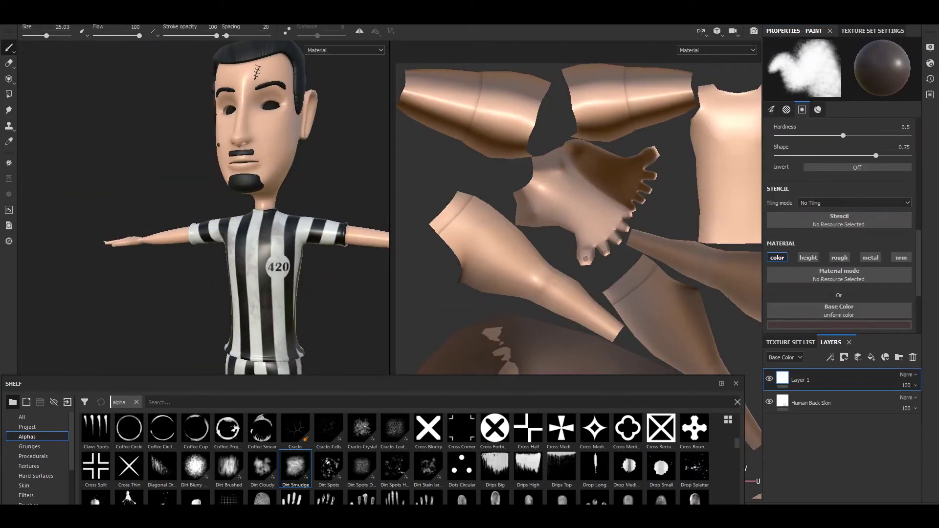
Paint soft Dirt Blurry shading with an eyedropped skin tone over the chest
{"action": "left_click", "coordinate": [186, 474]}
{"action": "left_click", "coordinate": [289, 247]}
{"action": "left_click", "coordinate": [834, 293]}
{"action": "left_click", "coordinate": [475, 241]}
{"action": "left_click", "coordinate": [244, 226]}
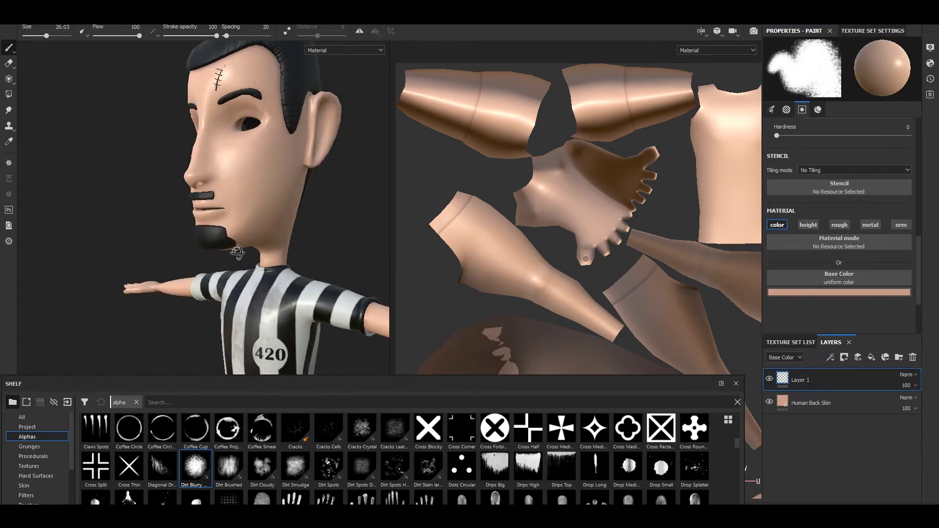
{"action": "scroll", "coordinate": [237, 251], "scroll_direction": "up", "scroll_amount": 3}
{"action": "scroll", "coordinate": [244, 247], "scroll_direction": "up", "scroll_amount": 3}
{"action": "left_click", "coordinate": [838, 292]}
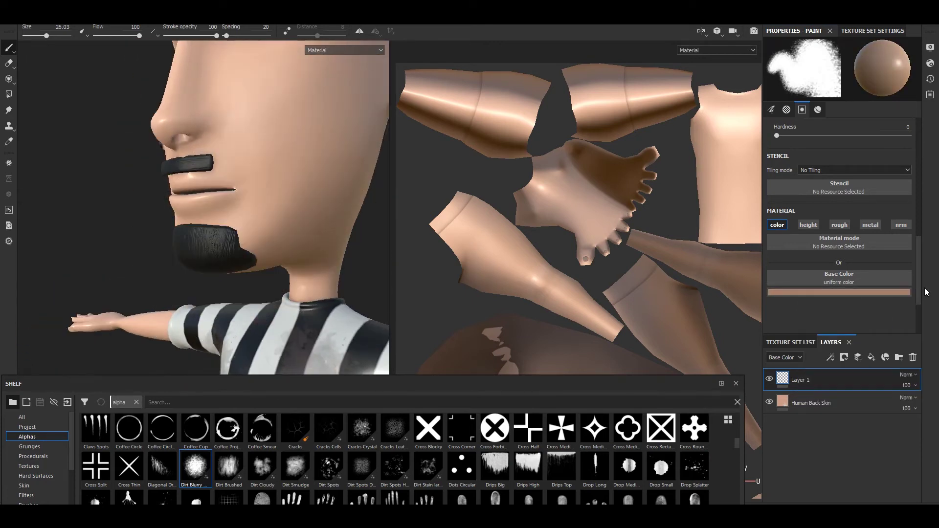
Paint with Diagonal Drips and Fold alphas over the jaw and hand, then move Layer 2 below Layer 1
{"action": "left_click_drag", "start_coordinate": [230, 196], "coordinate": [307, 197], "text": "alt"}
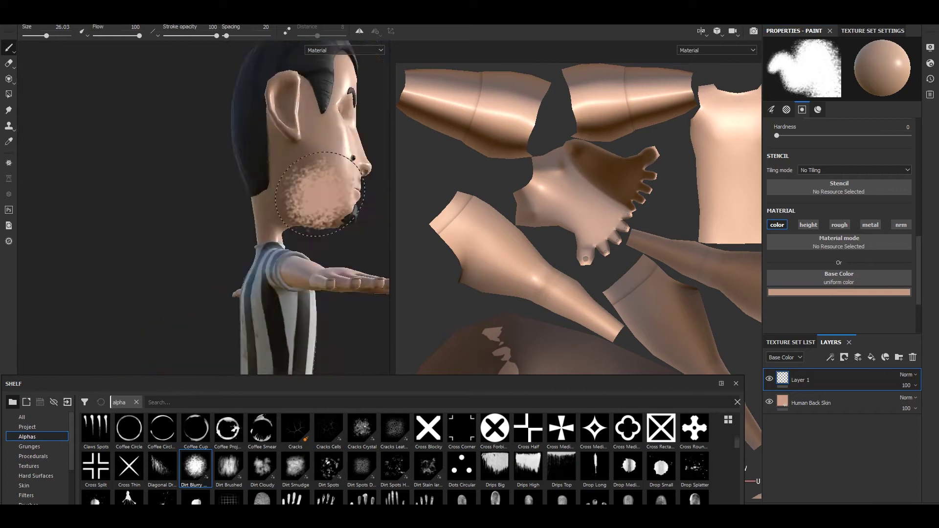
{"action": "left_click", "coordinate": [162, 467]}
{"action": "left_click_drag", "start_coordinate": [313, 176], "coordinate": [234, 296], "text": "alt"}
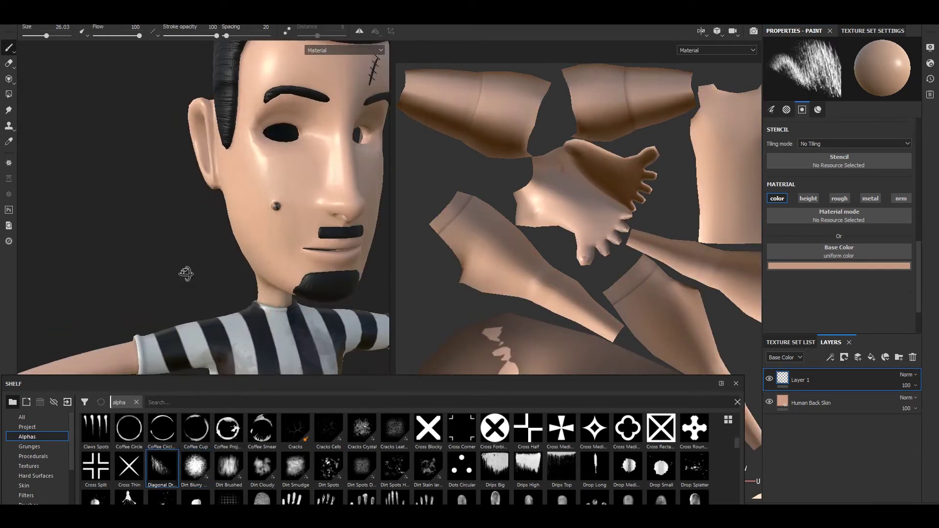
{"action": "left_click", "coordinate": [229, 499]}
{"action": "scroll", "coordinate": [196, 220], "scroll_direction": "down", "scroll_amount": 3}
{"action": "left_click_drag", "start_coordinate": [196, 220], "coordinate": [252, 167], "text": "alt"}
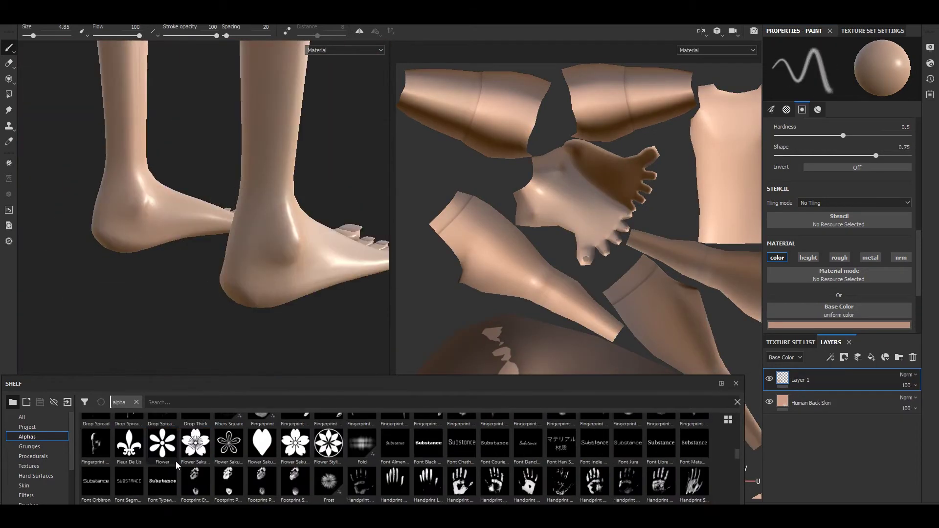
{"action": "left_click", "coordinate": [362, 445]}
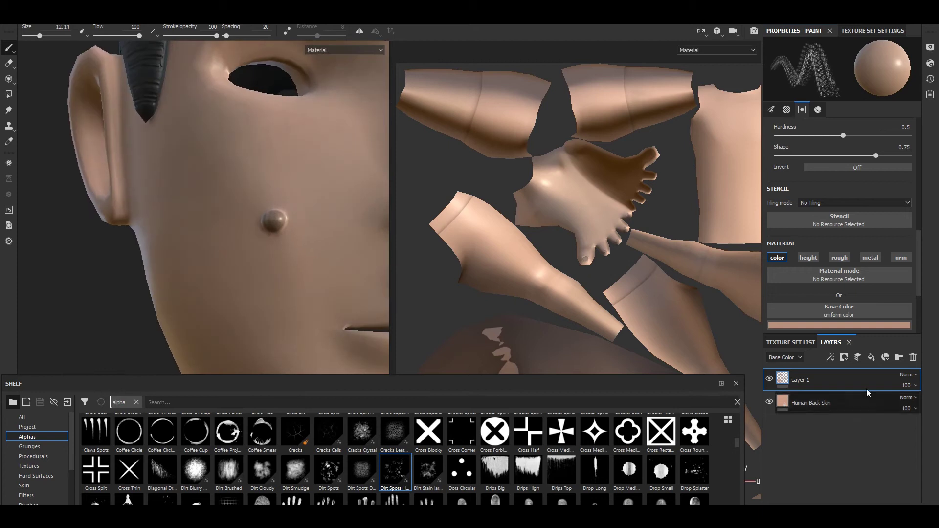
{"action": "left_click_drag", "start_coordinate": [849, 397], "coordinate": [851, 405]}
{"action": "scroll", "coordinate": [191, 472], "scroll_direction": "down", "scroll_amount": 5}
Set up a black brush with a soft round alpha and move Layer 2 above Layer 1
{"action": "scroll", "coordinate": [191, 472], "scroll_direction": "down", "scroll_amount": 5}
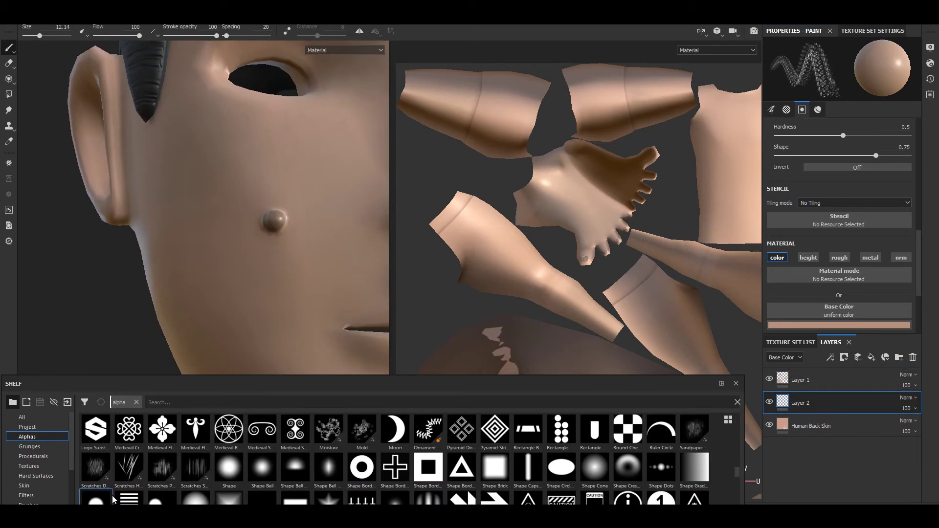
{"action": "left_click", "coordinate": [114, 499]}
{"action": "left_click", "coordinate": [196, 488]}
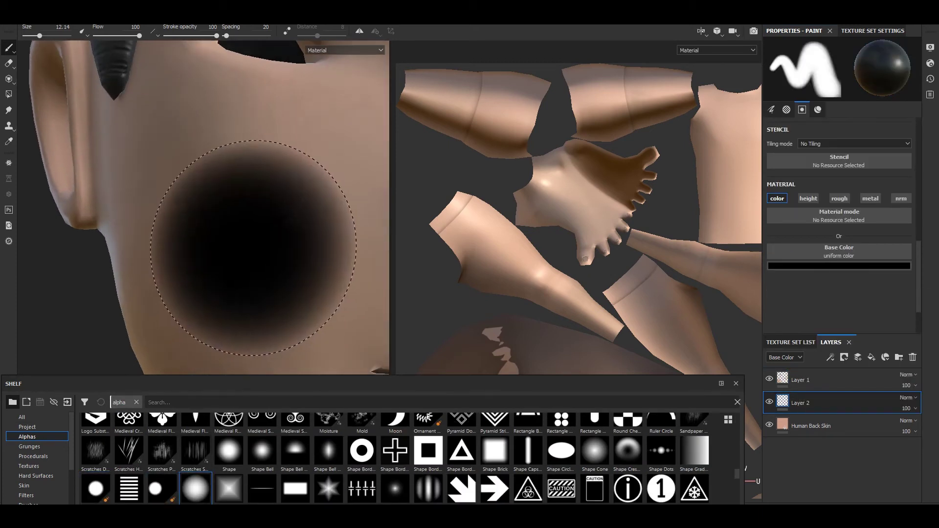
{"action": "left_click_drag", "start_coordinate": [805, 375], "coordinate": [805, 374]}
{"action": "scroll", "coordinate": [267, 222], "scroll_direction": "up", "scroll_amount": 2}
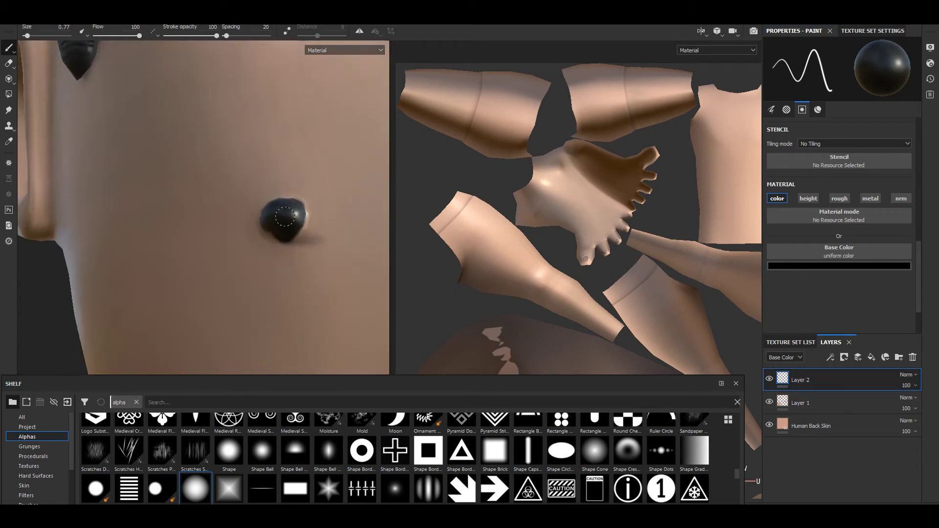
Switch to the eraser and orbit the head to a side profile to clean up the stitches
{"action": "left_click_drag", "start_coordinate": [278, 222], "coordinate": [225, 204], "text": "alt"}
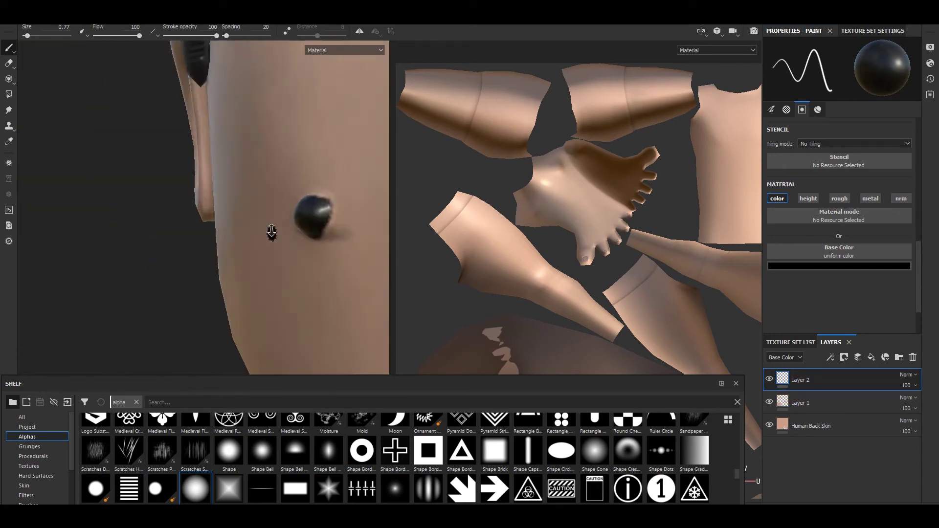
{"action": "scroll", "coordinate": [241, 228], "scroll_direction": "down", "scroll_amount": 3}
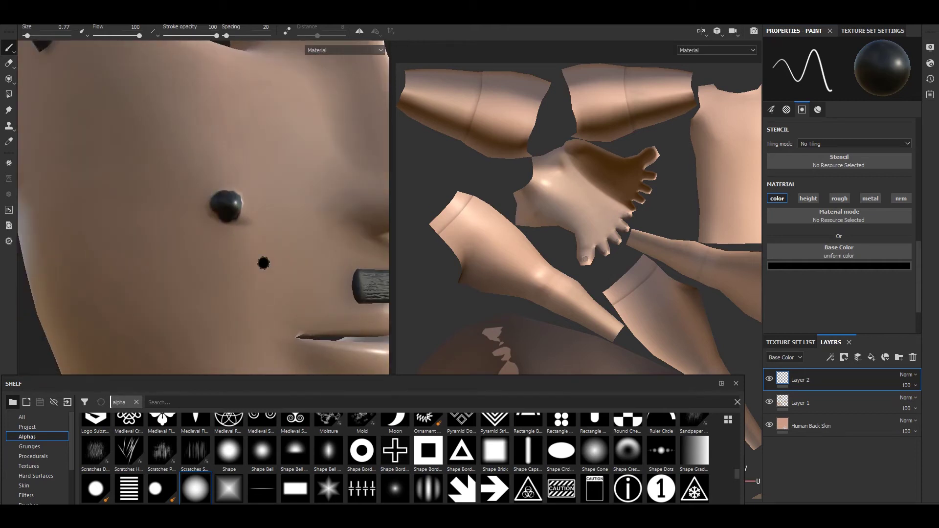
{"action": "scroll", "coordinate": [240, 227], "scroll_direction": "up", "scroll_amount": 6}
{"action": "key", "text": "e"}
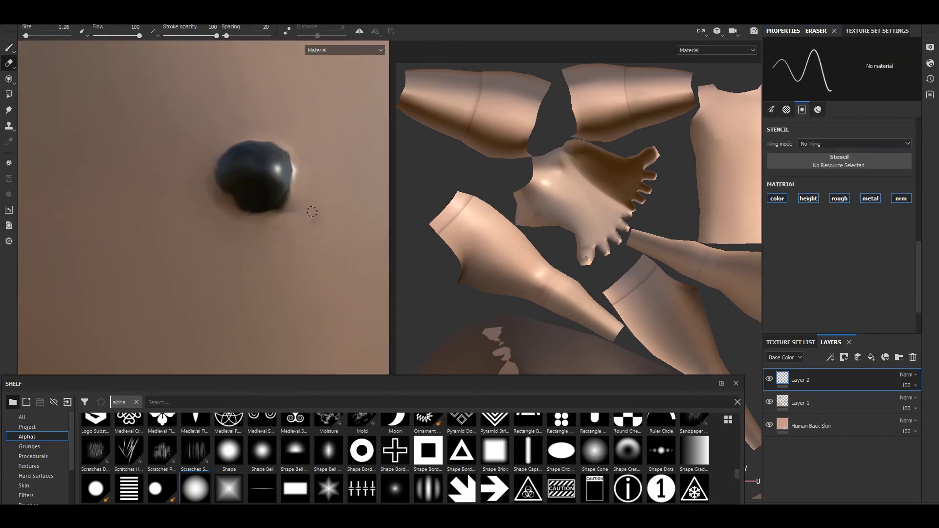
{"action": "scroll", "coordinate": [283, 209], "scroll_direction": "down", "scroll_amount": 5}
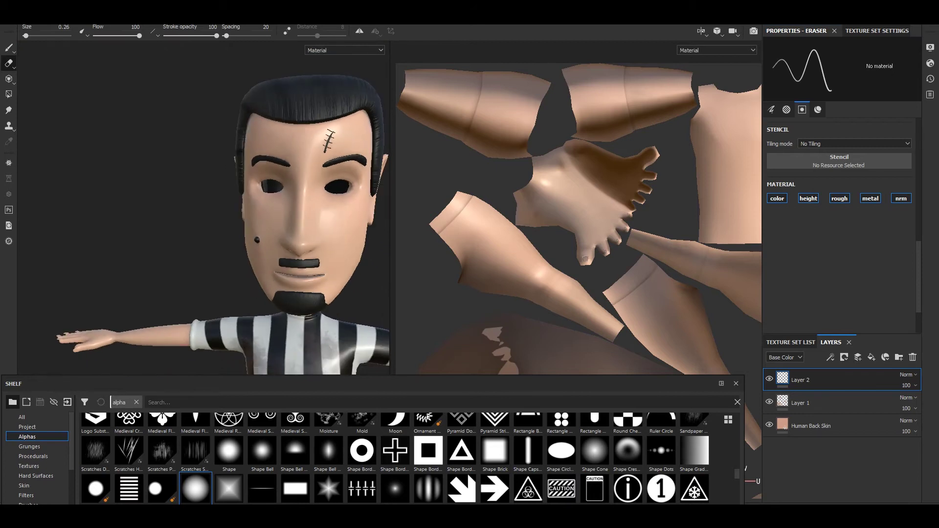
{"action": "left_click_drag", "start_coordinate": [342, 247], "coordinate": [245, 199], "text": "alt"}
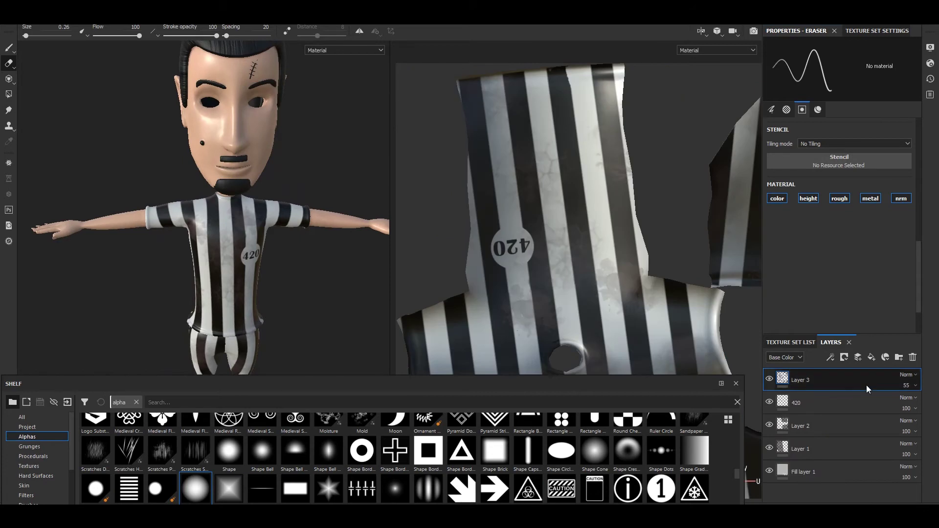
Change the paint layer's blend mode, then bring up the Human Back Skin fill's colour
{"action": "left_click", "coordinate": [907, 375]}
{"action": "left_click", "coordinate": [890, 346]}
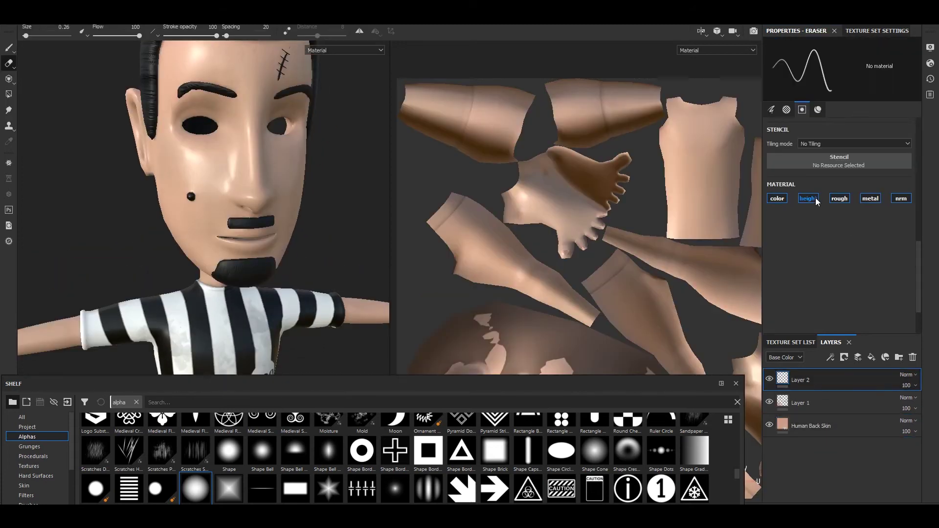
{"action": "left_click", "coordinate": [857, 427]}
{"action": "left_click", "coordinate": [829, 280]}
Brighten the Human Back Skin tone, then orbit around the head and shoulder to check the outfit
{"action": "left_click_drag", "start_coordinate": [925, 322], "coordinate": [928, 326]}
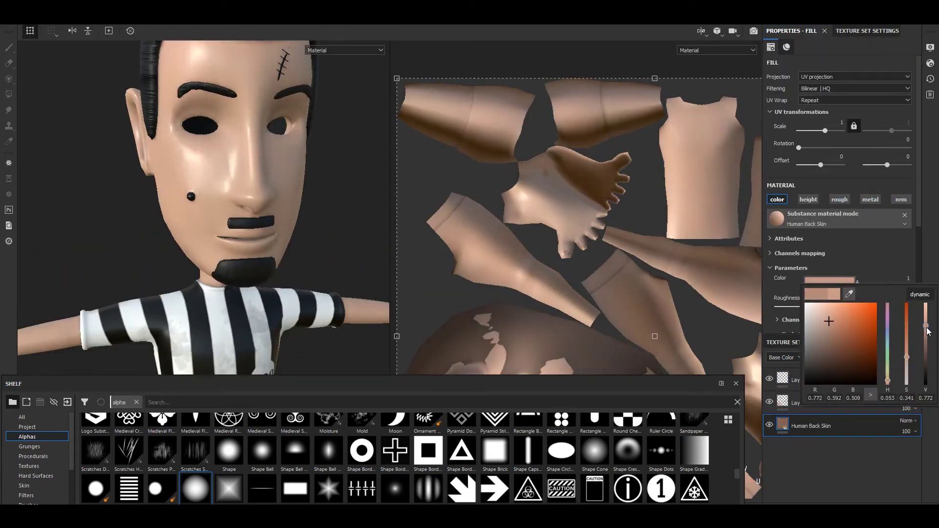
{"action": "scroll", "coordinate": [332, 254], "scroll_direction": "down", "scroll_amount": 3}
{"action": "scroll", "coordinate": [332, 254], "scroll_direction": "down", "scroll_amount": 2}
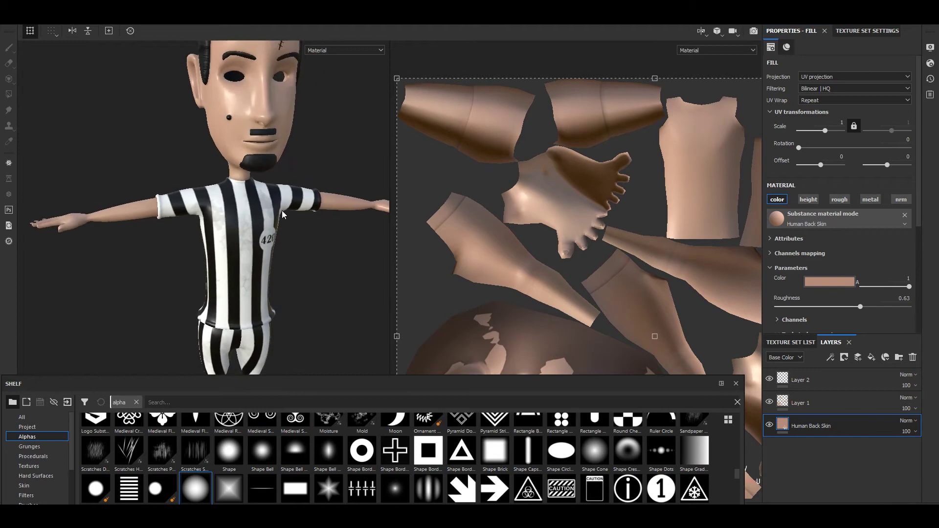
{"action": "left_click_drag", "start_coordinate": [286, 217], "coordinate": [243, 496], "text": "alt"}
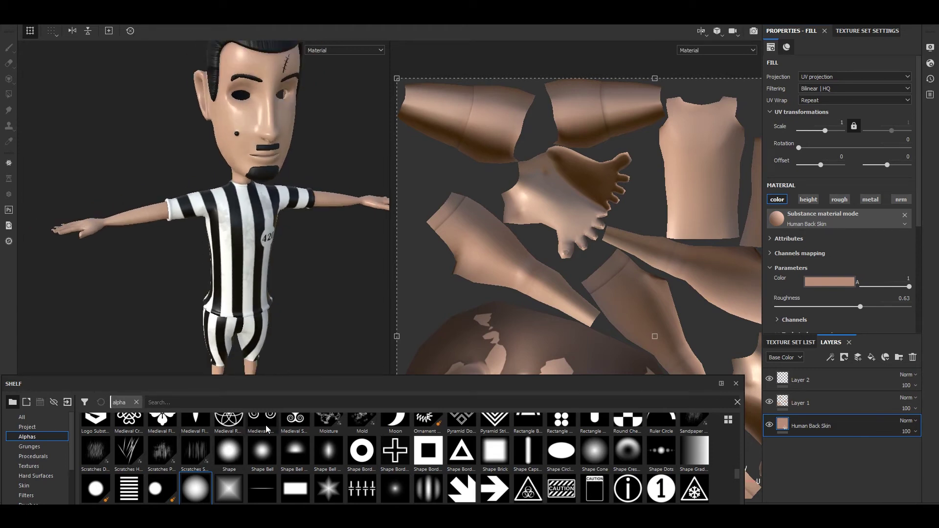
{"action": "mouse_move", "coordinate": [304, 266]}
{"action": "left_mouse_down", "text": "alt"}
{"action": "mouse_move", "coordinate": [196, 258]}
{"action": "mouse_move", "coordinate": [581, 125]}
{"action": "left_mouse_up", "text": "alt"}
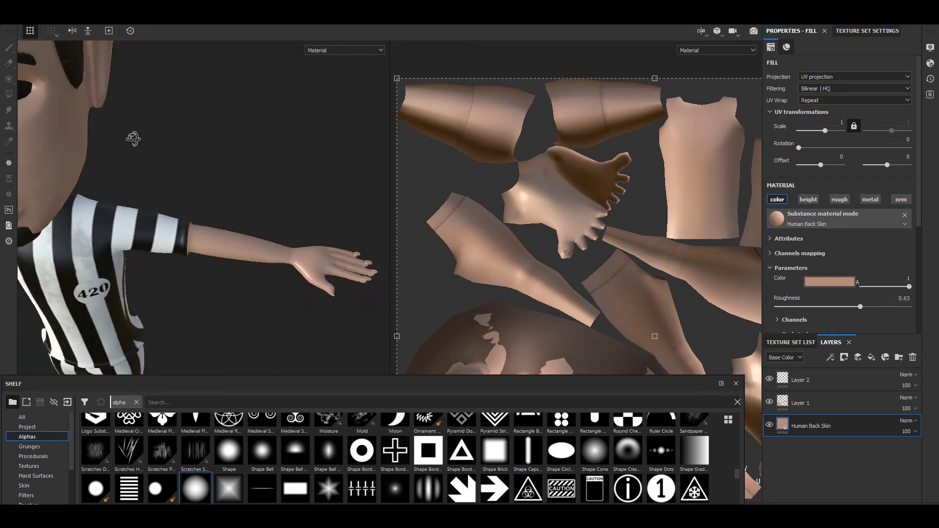
Export all texture sets as PBR MetalRough into a newly created sub_tex folder
{"action": "key", "text": "ctrl+shift+e"}
{"action": "left_click", "coordinate": [358, 120]}
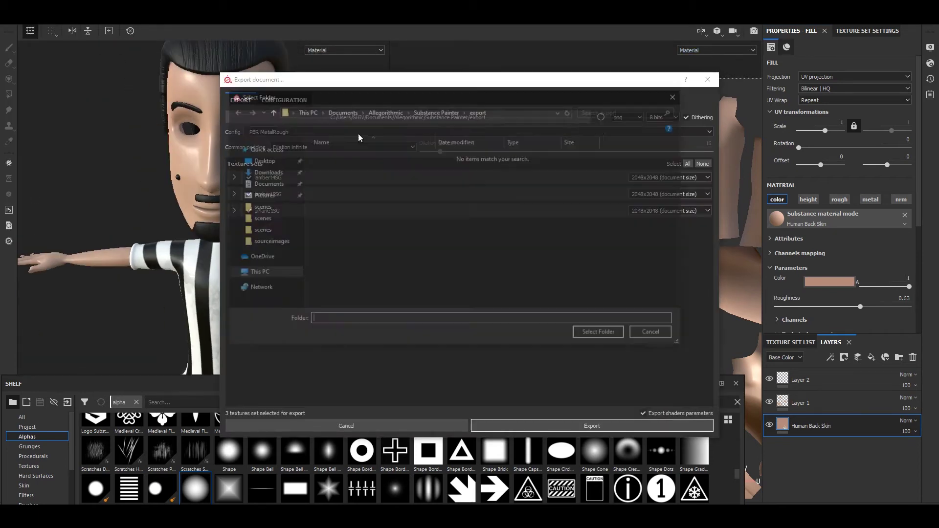
{"action": "key", "text": "ctrl+shift+n"}
{"action": "type", "text": "sub_tex"}
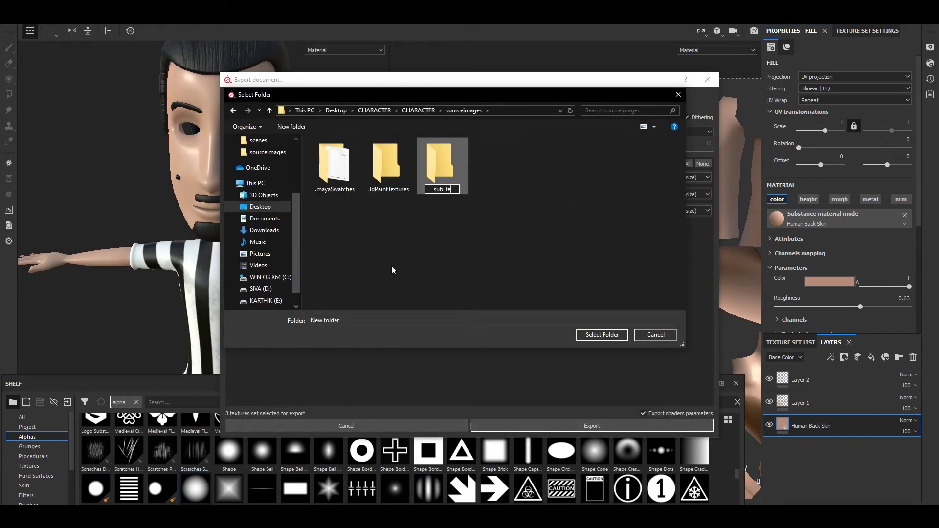
{"action": "key", "text": "Return"}
{"action": "key", "text": "Return"}
{"action": "key", "text": "Return"}
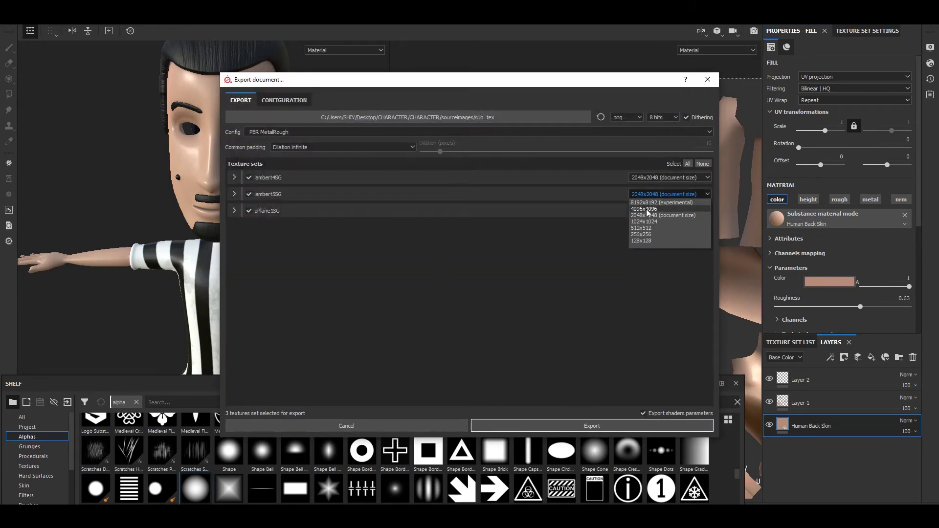
{"action": "key", "text": "Return"}
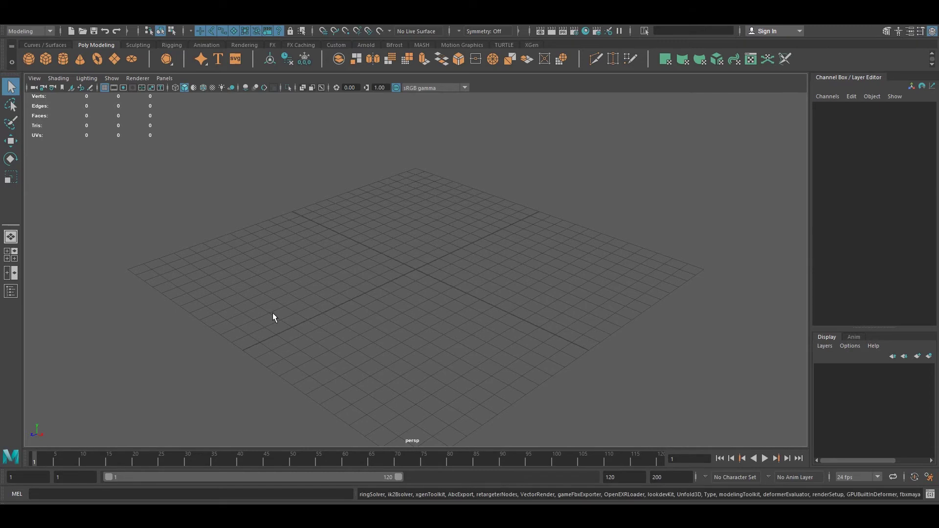
Set the CHARACTER project and open 13_low.mb, discarding the empty scene
{"action": "left_click", "coordinate": [10, 19]}
{"action": "left_click", "coordinate": [80, 327]}
{"action": "key", "text": "Return"}
{"action": "double_click", "coordinate": [518, 225]}
{"action": "left_click", "coordinate": [483, 262]}
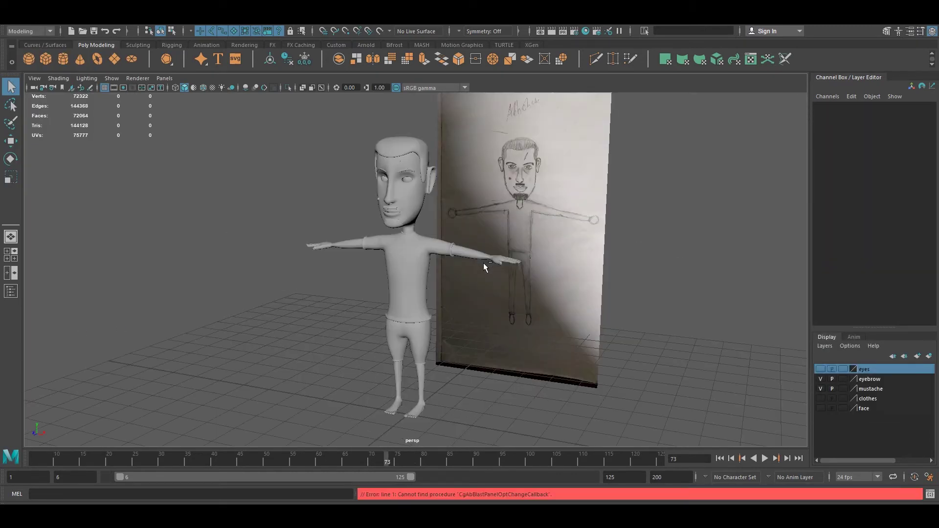
Save the scene as 14.mb, frame the character, and reload the scene file
{"action": "key", "text": "ctrl+shift+s"}
{"action": "type", "text": "14.mb"}
{"action": "left_click", "coordinate": [893, 384]}
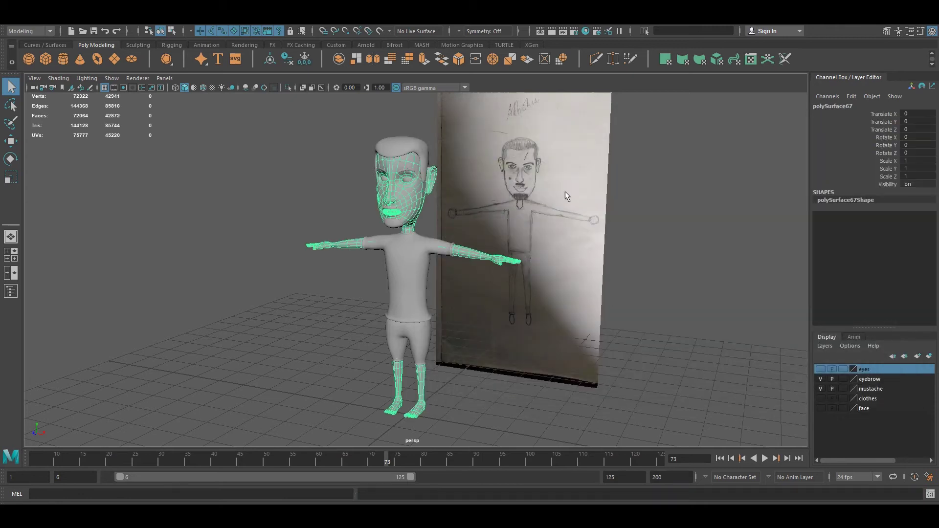
{"action": "key", "text": "ctrl+a"}
{"action": "key", "text": "f"}
{"action": "key", "text": "ctrl+shift+s"}
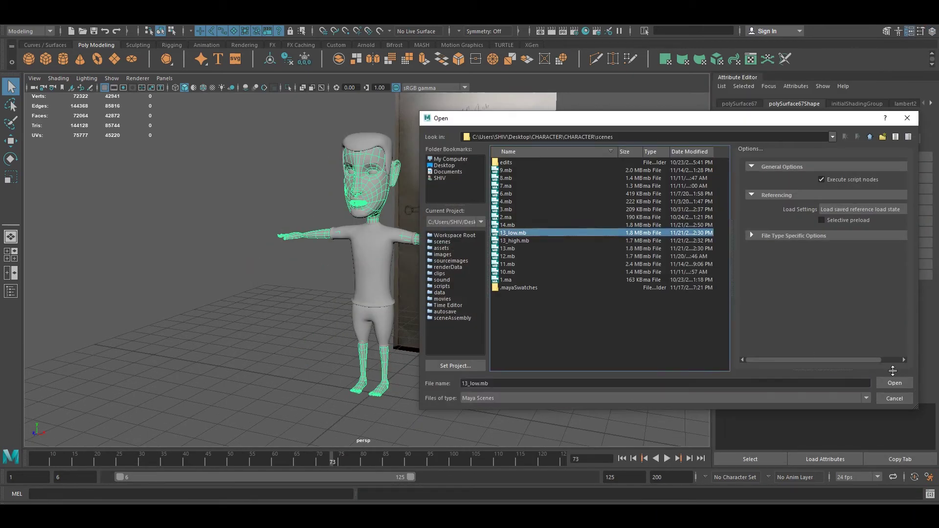
{"action": "key", "text": "ctrl+o"}
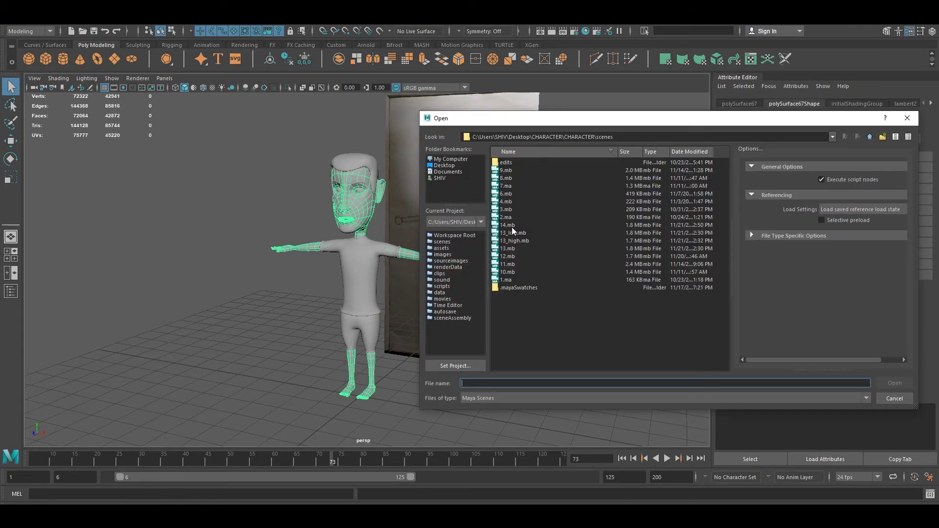
{"action": "double_click", "coordinate": [511, 233]}
Give the body a new aiStandardSurface with the pPlane1SG base colour texture
{"action": "left_click", "coordinate": [423, 261]}
{"action": "right_click", "coordinate": [423, 261]}
{"action": "left_click", "coordinate": [419, 457]}
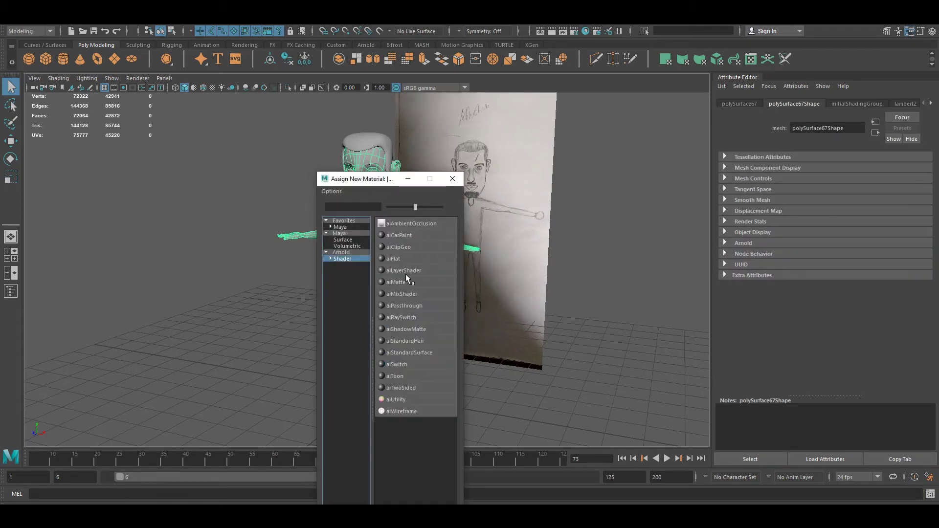
{"action": "left_click", "coordinate": [417, 347]}
{"action": "left_click", "coordinate": [915, 228]}
{"action": "left_click", "coordinate": [442, 227]}
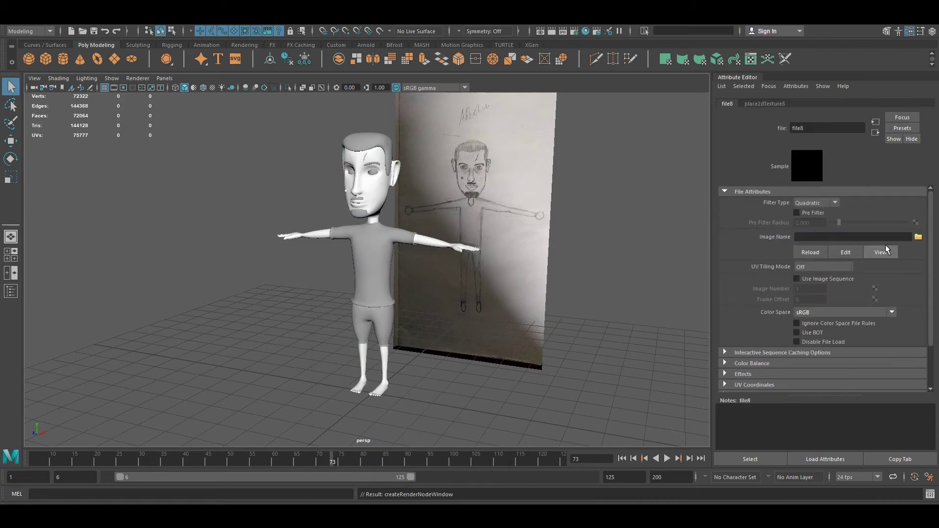
{"action": "left_click", "coordinate": [917, 240]}
{"action": "left_click", "coordinate": [542, 272]}
{"action": "left_click", "coordinate": [540, 193]}
{"action": "left_click", "coordinate": [895, 383]}
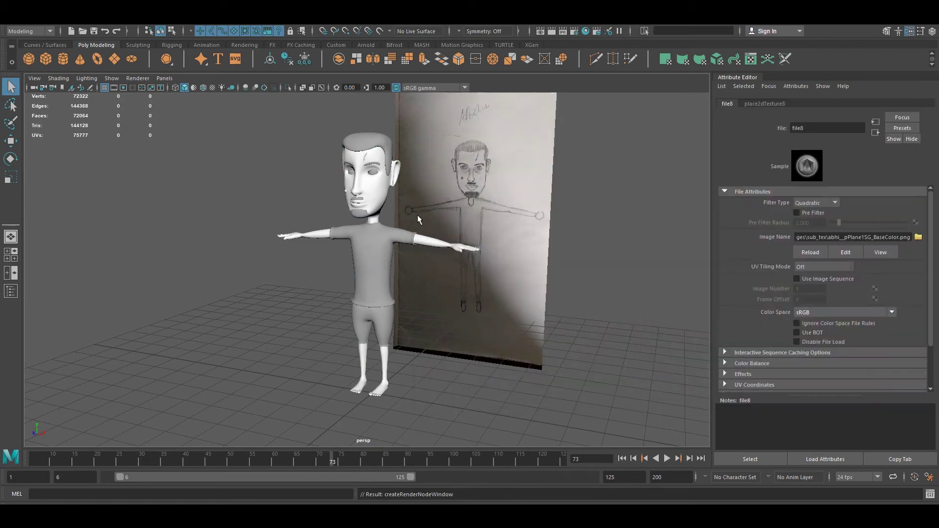
Connect the pPlane1SG roughness texture to the body material's roughness
{"action": "scroll", "coordinate": [410, 238], "scroll_direction": "up", "scroll_amount": 2}
{"action": "scroll", "coordinate": [410, 238], "scroll_direction": "up", "scroll_amount": 3}
{"action": "left_click", "coordinate": [875, 132]}
{"action": "left_click", "coordinate": [917, 308]}
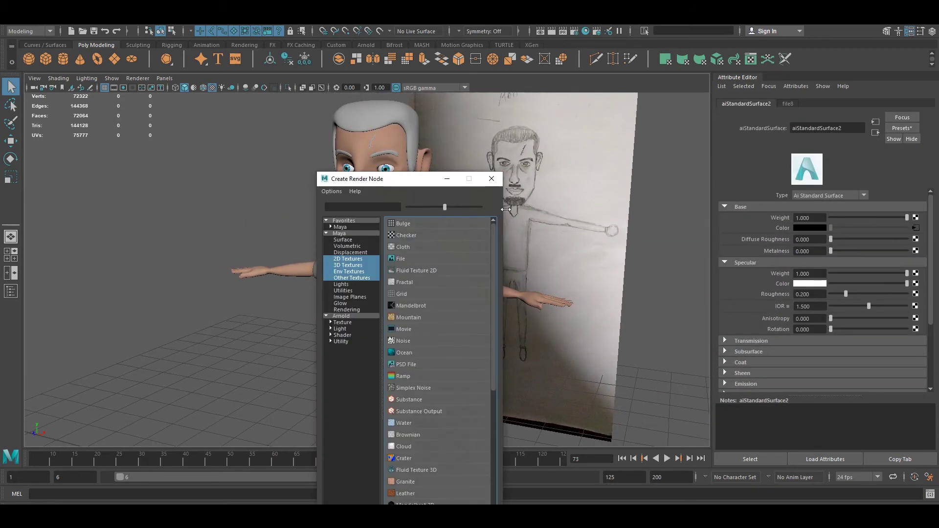
{"action": "left_click", "coordinate": [401, 266]}
{"action": "left_click", "coordinate": [918, 236]}
{"action": "left_click", "coordinate": [543, 162]}
{"action": "double_click", "coordinate": [557, 162]}
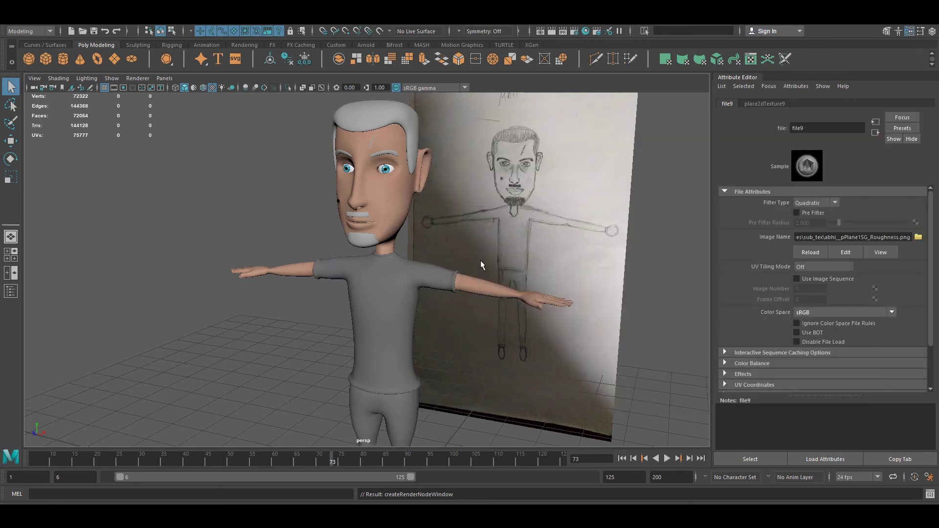
Give the hair a new aiStandardSurface with the lambert5SG base colour texture
{"action": "scroll", "coordinate": [372, 220], "scroll_direction": "up", "scroll_amount": 3}
{"action": "right_click_drag", "start_coordinate": [366, 241], "coordinate": [370, 484]}
{"action": "left_click", "coordinate": [419, 353]}
{"action": "left_click", "coordinate": [918, 226]}
{"action": "left_click", "coordinate": [409, 251]}
{"action": "left_click", "coordinate": [918, 237]}
{"action": "left_click", "coordinate": [541, 272]}
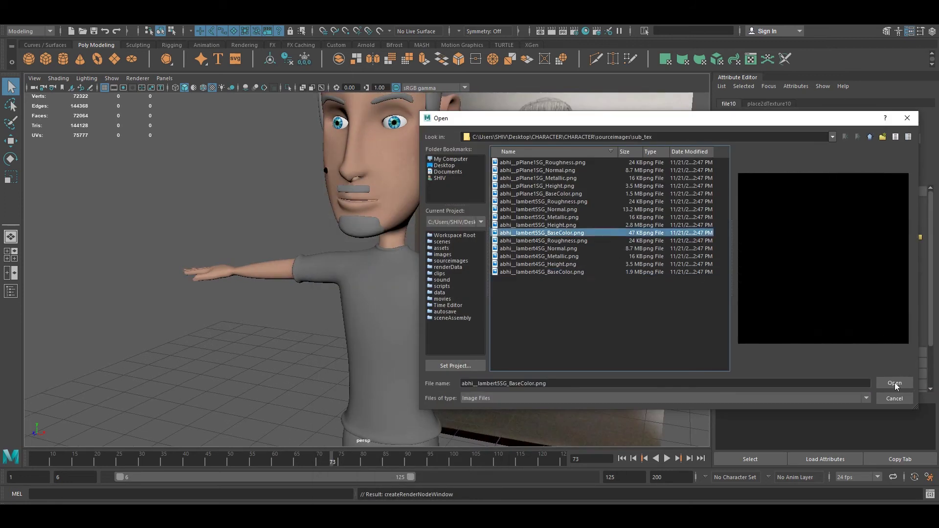
{"action": "double_click", "coordinate": [556, 209]}
Connect the lambert5SG roughness texture to the hair material's roughness
{"action": "left_click", "coordinate": [875, 132]}
{"action": "left_click", "coordinate": [915, 284]}
{"action": "left_click", "coordinate": [395, 259]}
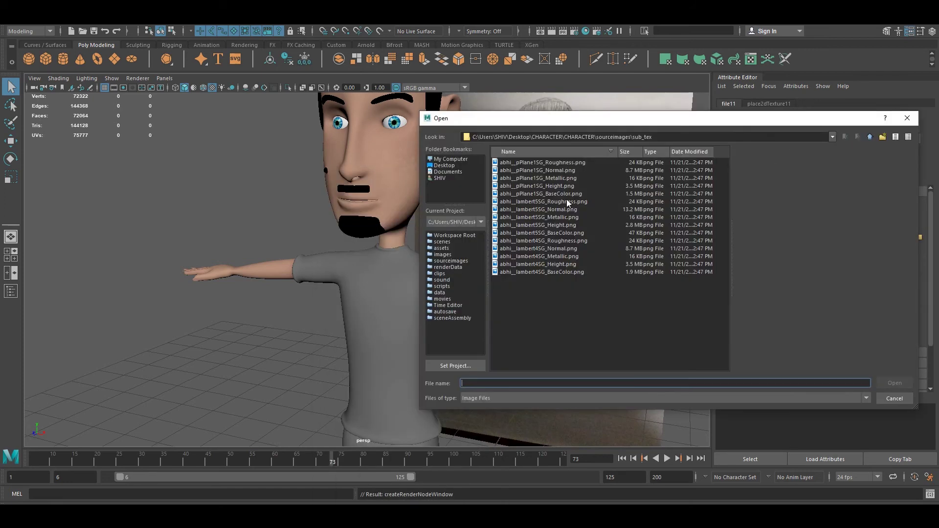
{"action": "left_click", "coordinate": [563, 209]}
{"action": "double_click", "coordinate": [562, 210]}
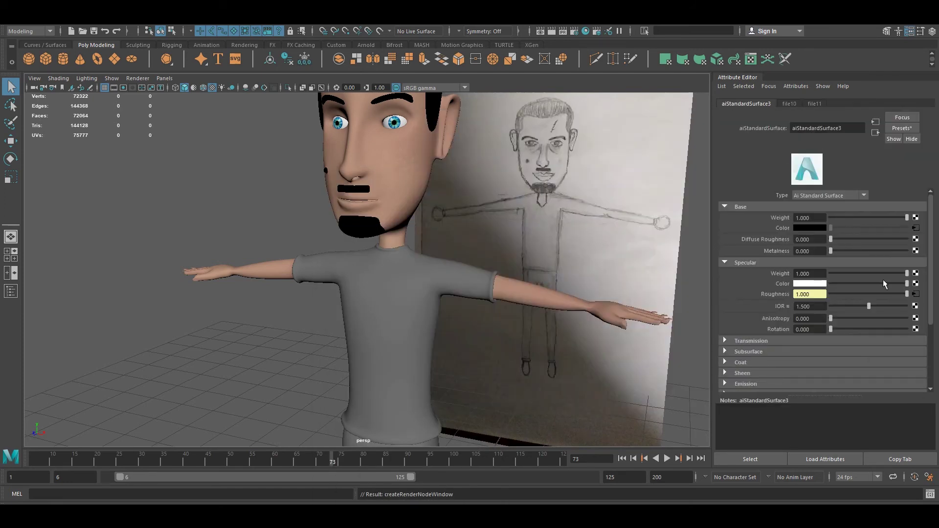
Add a tangent-space bump using the lambert5SG normal map in Raw colour space
{"action": "left_click", "coordinate": [914, 341]}
{"action": "left_click", "coordinate": [395, 259]}
{"action": "left_click", "coordinate": [841, 233]}
{"action": "left_click", "coordinate": [831, 249]}
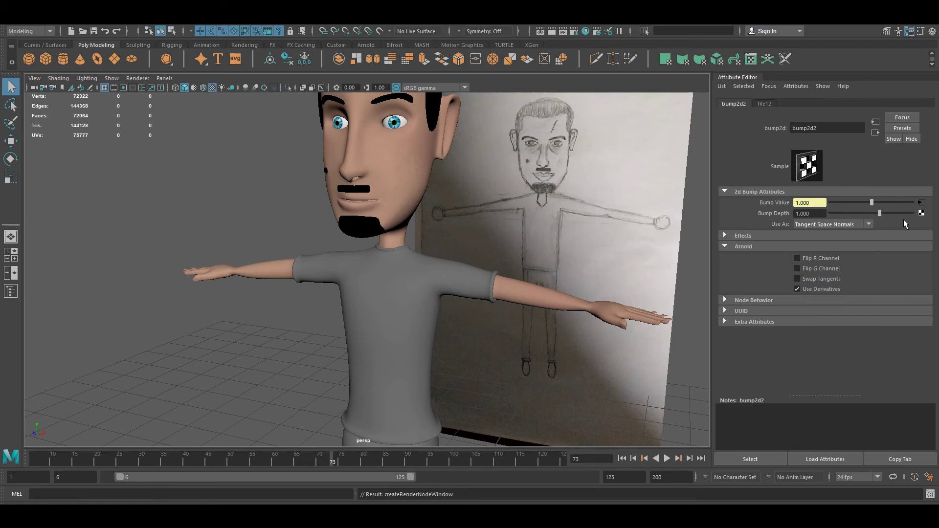
{"action": "left_click", "coordinate": [562, 210]}
{"action": "double_click", "coordinate": [559, 211]}
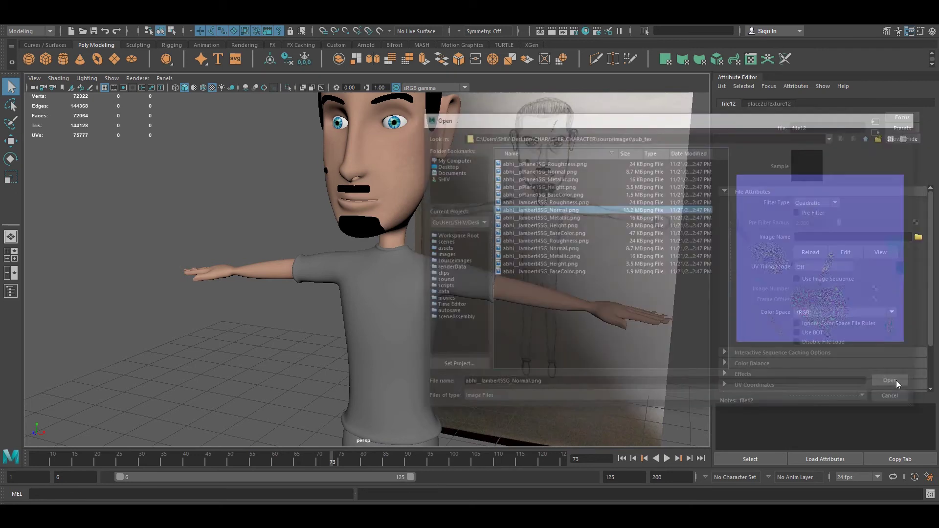
{"action": "left_click", "coordinate": [841, 312]}
{"action": "left_click", "coordinate": [821, 382]}
{"action": "left_click", "coordinate": [586, 31]}
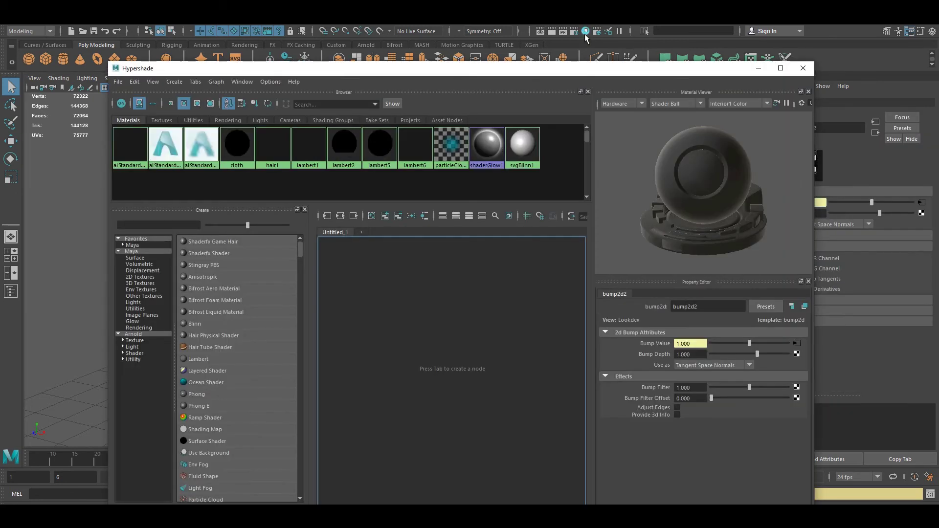
On the third aiStandardSurface material, create a displacement shader with a file texture
{"action": "left_click", "coordinate": [163, 157]}
{"action": "left_click", "coordinate": [192, 142]}
{"action": "left_click", "coordinate": [341, 216]}
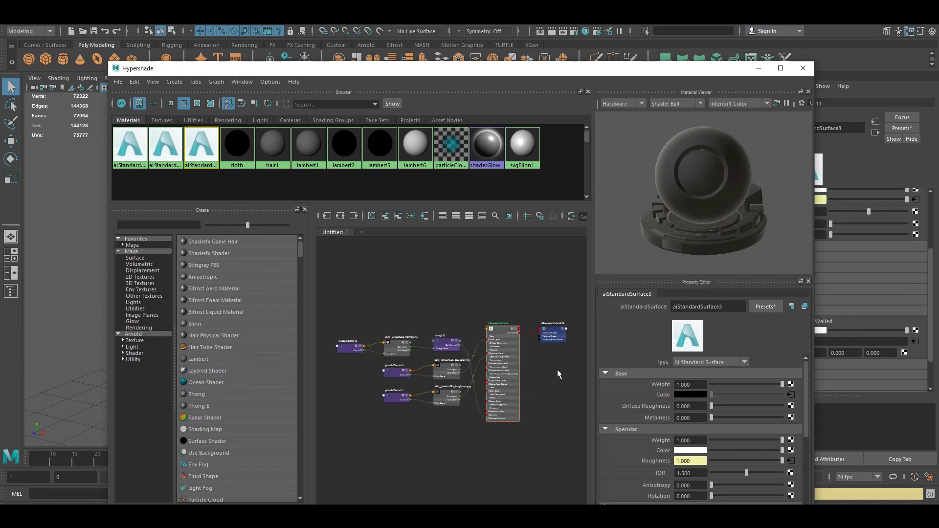
{"action": "left_click", "coordinate": [606, 373]}
{"action": "left_click", "coordinate": [625, 394]}
{"action": "left_click", "coordinate": [790, 411]}
Connect displacementShader1 to the material, close the shading editor, and select the shirt
{"action": "left_click", "coordinate": [409, 252]}
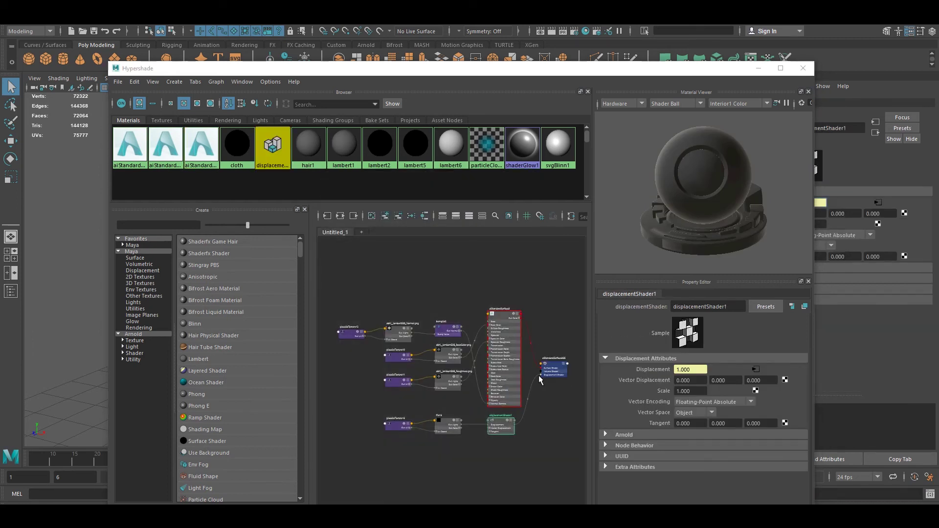
{"action": "double_click", "coordinate": [450, 436]}
{"action": "key", "text": "Escape"}
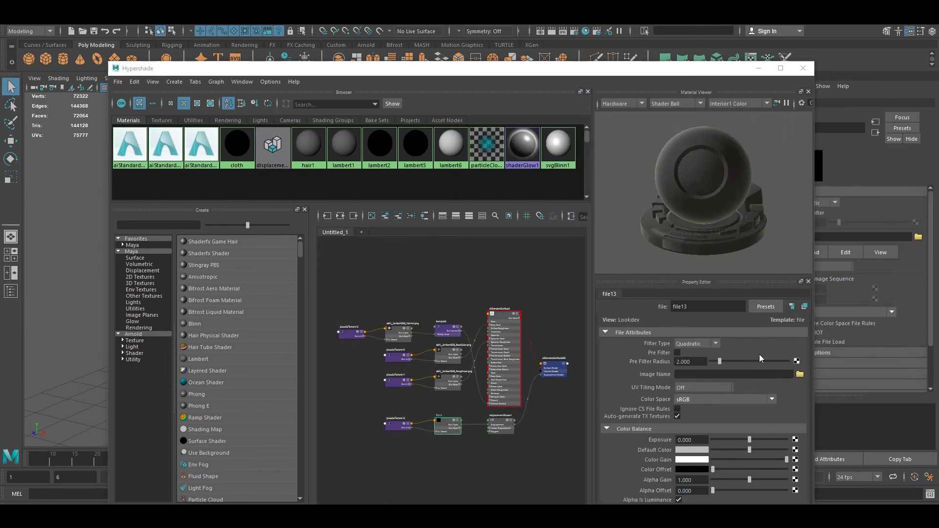
{"action": "left_click", "coordinate": [501, 421]}
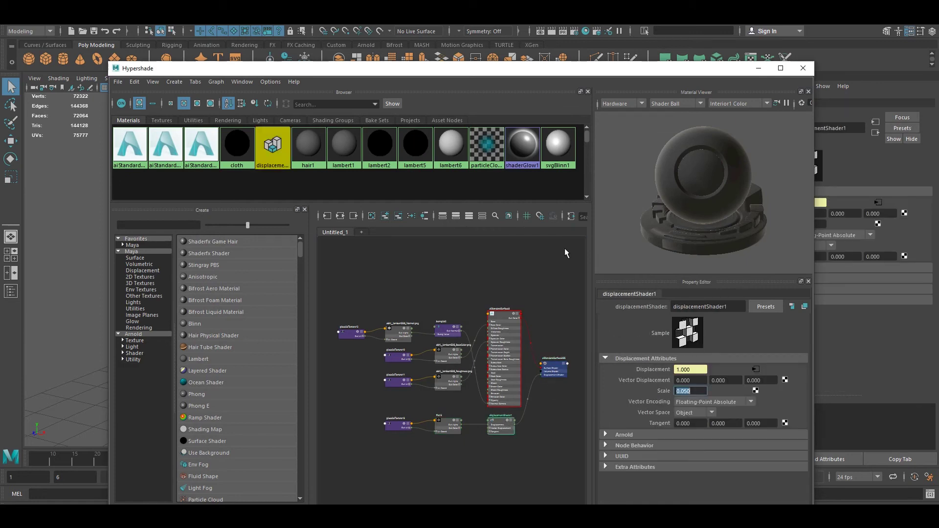
{"action": "left_click", "coordinate": [802, 68]}
{"action": "left_click", "coordinate": [390, 315]}
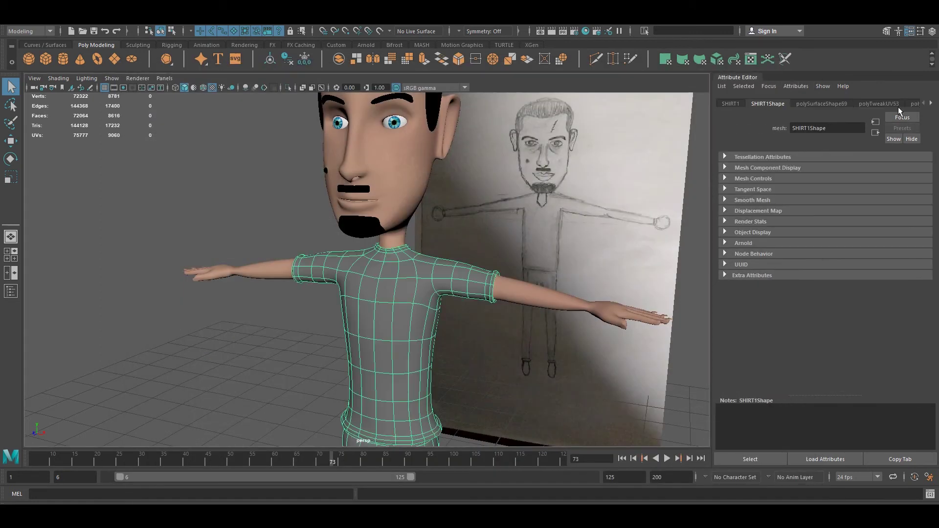
Switch the shirt material to aiStandardSurface with the striped BaseColor image on Base Color
{"action": "left_click", "coordinate": [907, 104]}
{"action": "left_click", "coordinate": [830, 192]}
{"action": "left_click", "coordinate": [817, 281]}
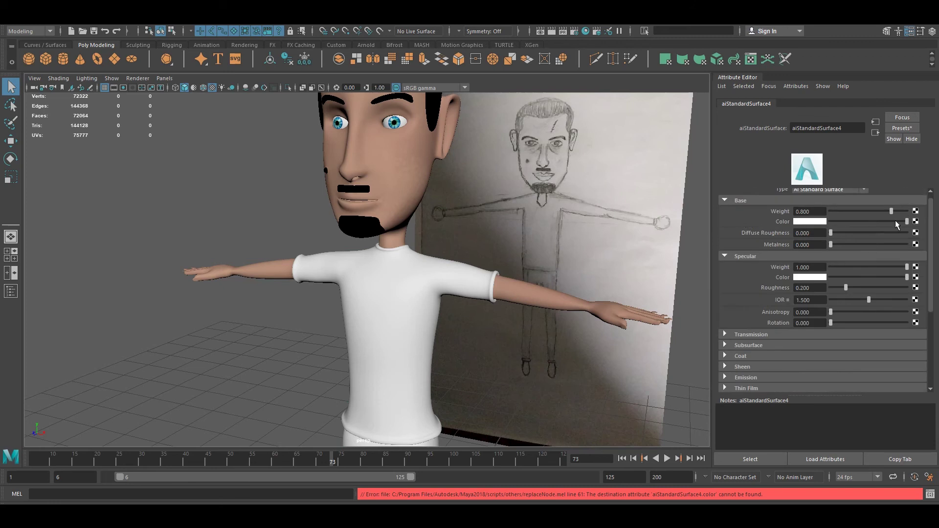
{"action": "left_click", "coordinate": [916, 224]}
{"action": "left_click", "coordinate": [372, 266]}
{"action": "left_click", "coordinate": [918, 236]}
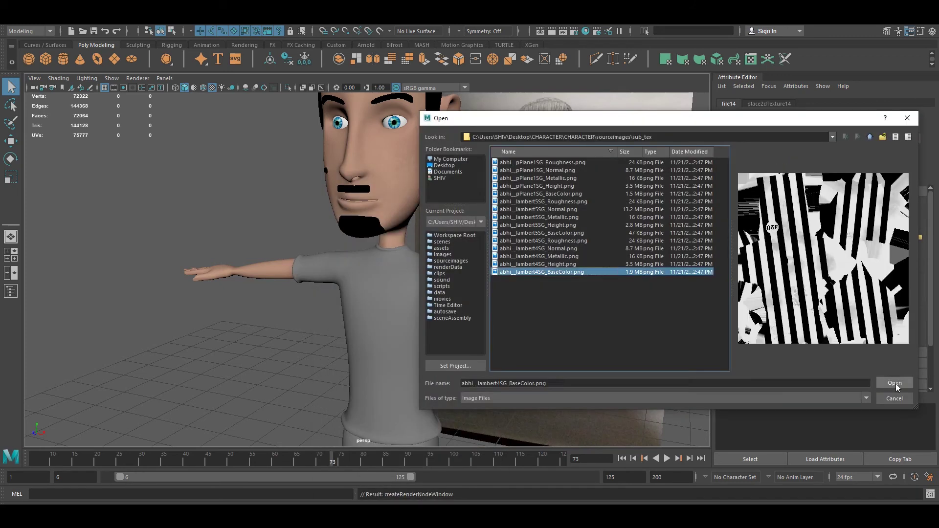
{"action": "left_click", "coordinate": [895, 383]}
{"action": "left_click", "coordinate": [875, 132]}
{"action": "left_click_drag", "start_coordinate": [538, 286], "coordinate": [401, 286], "text": "alt"}
Connect the Roughness image to the shirt material's roughness and orbit back to the front
{"action": "left_click", "coordinate": [915, 287]}
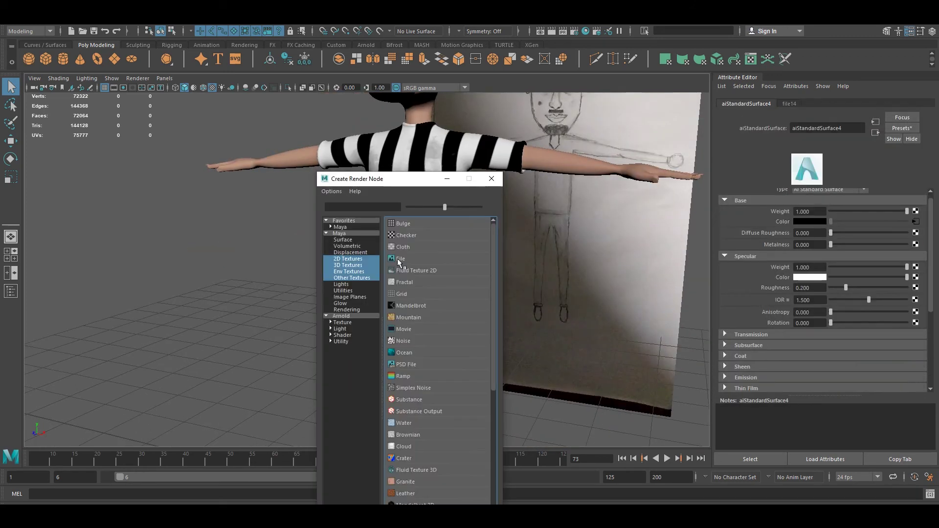
{"action": "left_click", "coordinate": [420, 274]}
{"action": "left_click", "coordinate": [918, 236]}
{"action": "double_click", "coordinate": [566, 241]}
{"action": "left_click_drag", "start_coordinate": [488, 312], "coordinate": [424, 359], "text": "alt"}
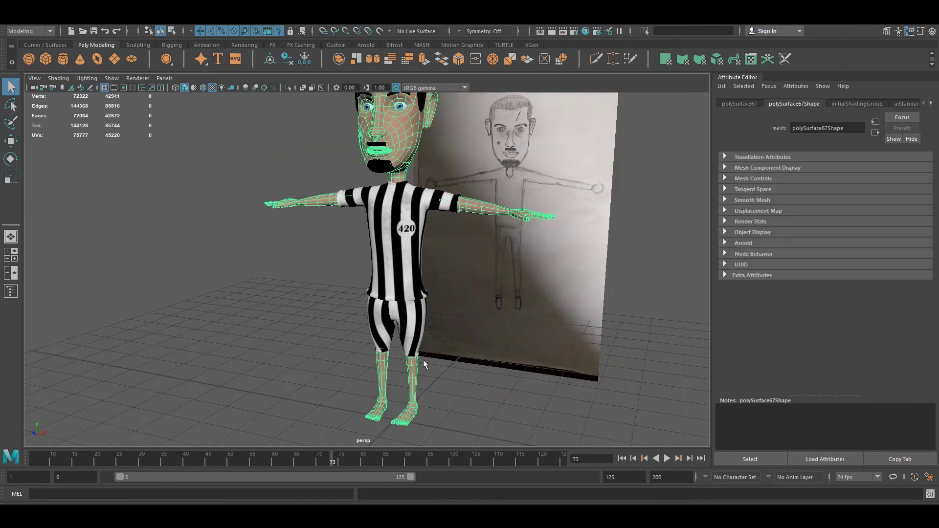
{"action": "scroll", "coordinate": [488, 407], "scroll_direction": "up", "scroll_amount": 5}
Orbit and zoom in on the face and select the head mesh
{"action": "mouse_move", "coordinate": [488, 406]}
{"action": "left_mouse_down", "text": "alt"}
{"action": "mouse_move", "coordinate": [361, 308]}
{"action": "mouse_move", "coordinate": [408, 321]}
{"action": "mouse_move", "coordinate": [362, 345]}
{"action": "mouse_move", "coordinate": [465, 379]}
{"action": "left_mouse_up", "text": "alt"}
{"action": "scroll", "coordinate": [361, 308], "scroll_direction": "down", "scroll_amount": 5}
{"action": "scroll", "coordinate": [524, 289], "scroll_direction": "up", "scroll_amount": 3}
{"action": "mouse_move", "coordinate": [524, 289]}
{"action": "left_mouse_down", "text": "alt"}
{"action": "mouse_move", "coordinate": [462, 434]}
{"action": "mouse_move", "coordinate": [357, 351]}
{"action": "left_mouse_up", "text": "alt"}
{"action": "scroll", "coordinate": [463, 434], "scroll_direction": "up", "scroll_amount": 5}
{"action": "scroll", "coordinate": [357, 351], "scroll_direction": "up", "scroll_amount": 3}
{"action": "left_click", "coordinate": [409, 346]}
{"action": "scroll", "coordinate": [383, 325], "scroll_direction": "up", "scroll_amount": 5}
Assign a new aiStandardSurface to the forehead scar and make it red
{"action": "left_click", "coordinate": [425, 288]}
{"action": "right_click_drag", "start_coordinate": [424, 289], "coordinate": [454, 484]}
{"action": "left_click", "coordinate": [353, 259]}
{"action": "left_click", "coordinate": [409, 352]}
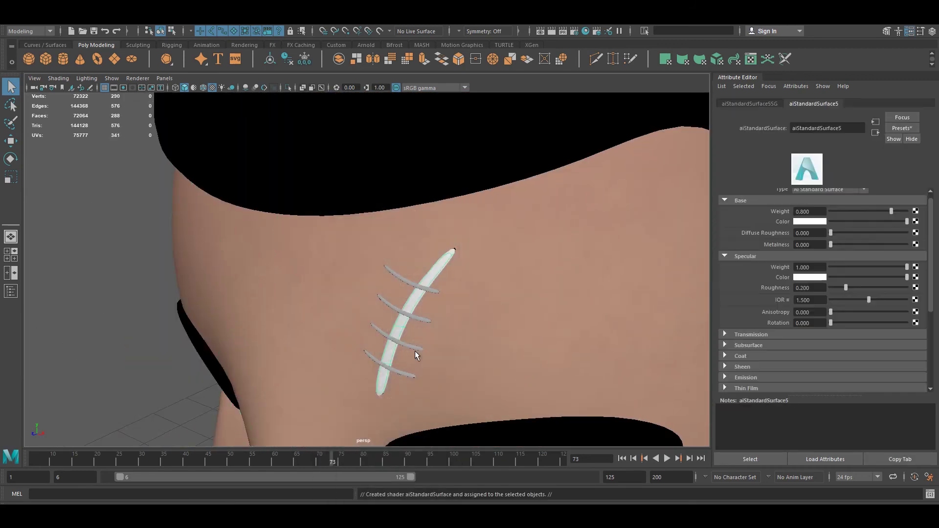
{"action": "left_click", "coordinate": [831, 221]}
{"action": "left_click_drag", "start_coordinate": [878, 230], "coordinate": [880, 244]}
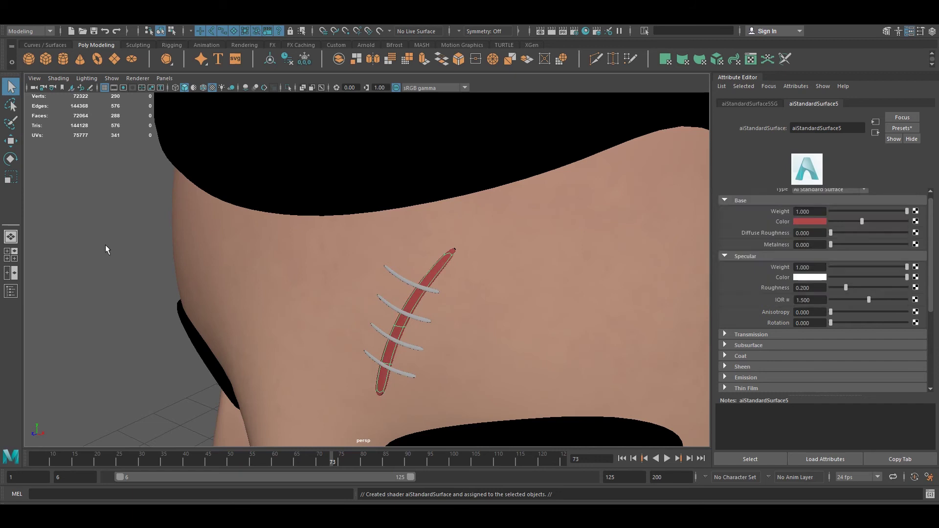
Give one stitch its own new aiStandardSurface material
{"action": "left_click", "coordinate": [434, 266]}
{"action": "right_click_drag", "start_coordinate": [434, 266], "coordinate": [419, 488]}
{"action": "left_click", "coordinate": [409, 352]}
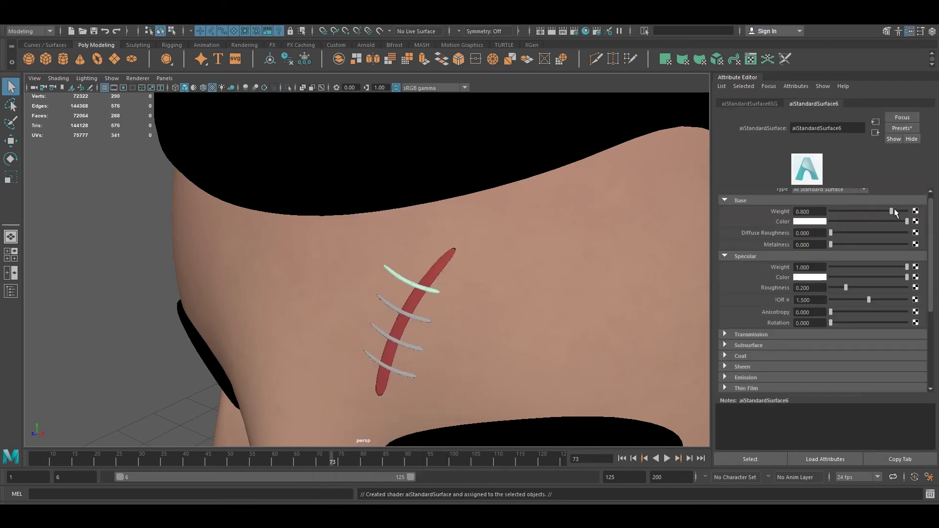
{"action": "left_click", "coordinate": [831, 220]}
{"action": "left_click", "coordinate": [412, 318]}
{"action": "left_click", "coordinate": [585, 31]}
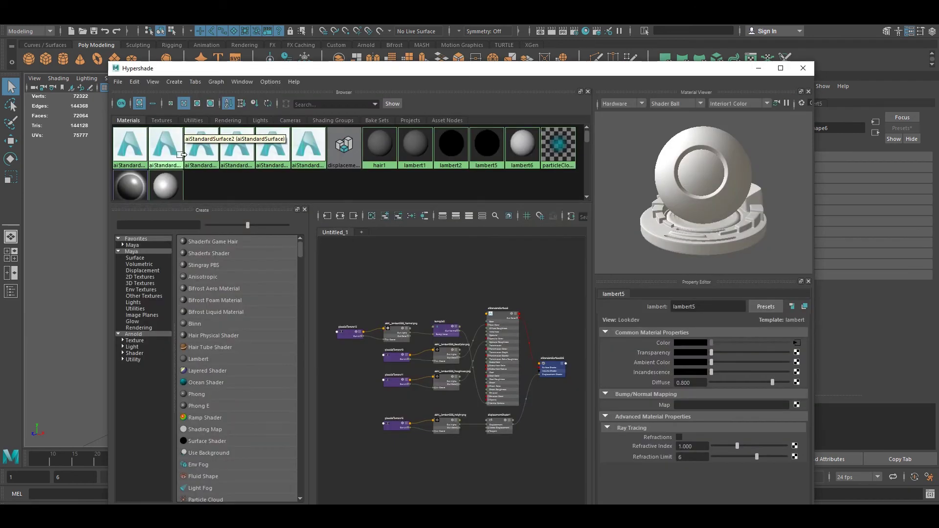
Assign the grey material to the remaining stitches and view the scar from below
{"action": "left_click_drag", "start_coordinate": [440, 64], "coordinate": [655, 324]}
{"action": "left_click", "coordinate": [413, 280]}
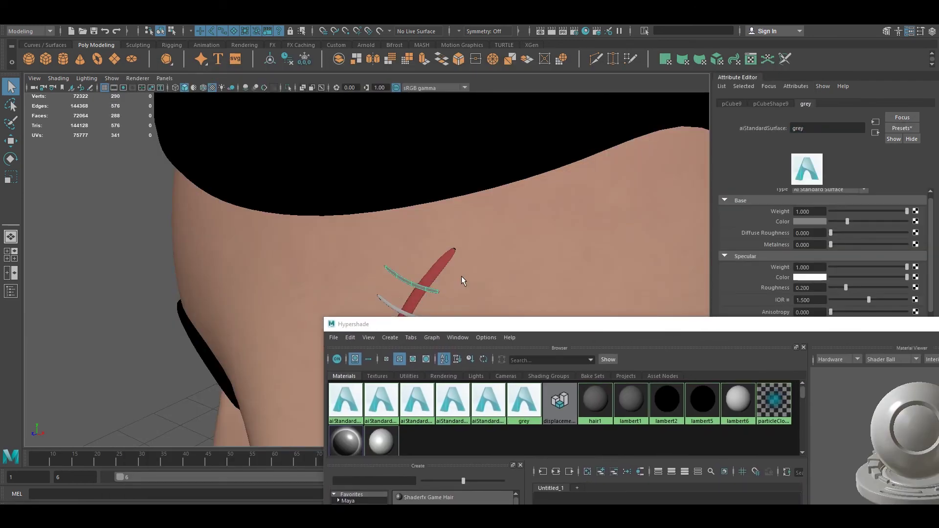
{"action": "scroll", "coordinate": [444, 290], "scroll_direction": "down", "scroll_amount": 3}
{"action": "left_click", "coordinate": [371, 174]}
{"action": "right_click", "coordinate": [489, 406]}
{"action": "left_click", "coordinate": [518, 401]}
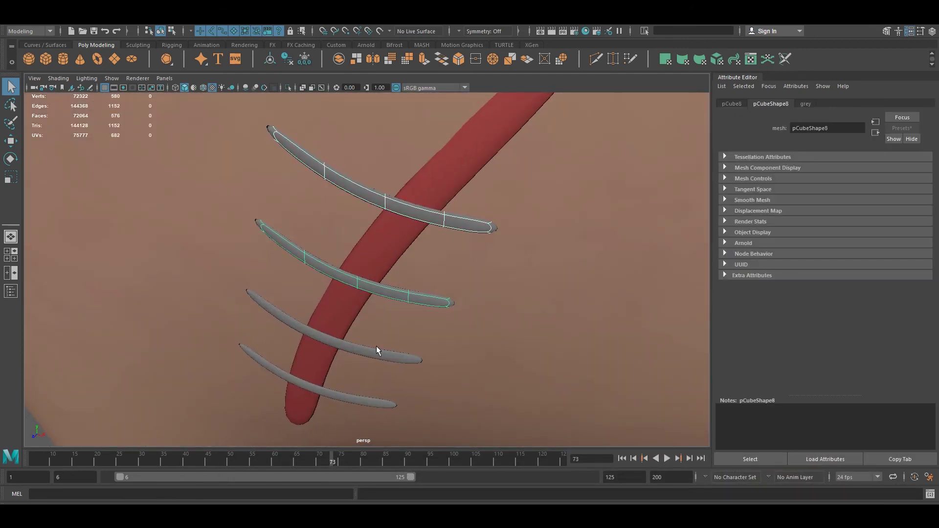
{"action": "scroll", "coordinate": [375, 300], "scroll_direction": "down", "scroll_amount": 5}
{"action": "mouse_move", "coordinate": [419, 251]}
{"action": "left_mouse_down", "text": "alt"}
{"action": "mouse_move", "coordinate": [377, 163]}
{"action": "mouse_move", "coordinate": [279, 216]}
{"action": "left_mouse_up", "text": "alt"}
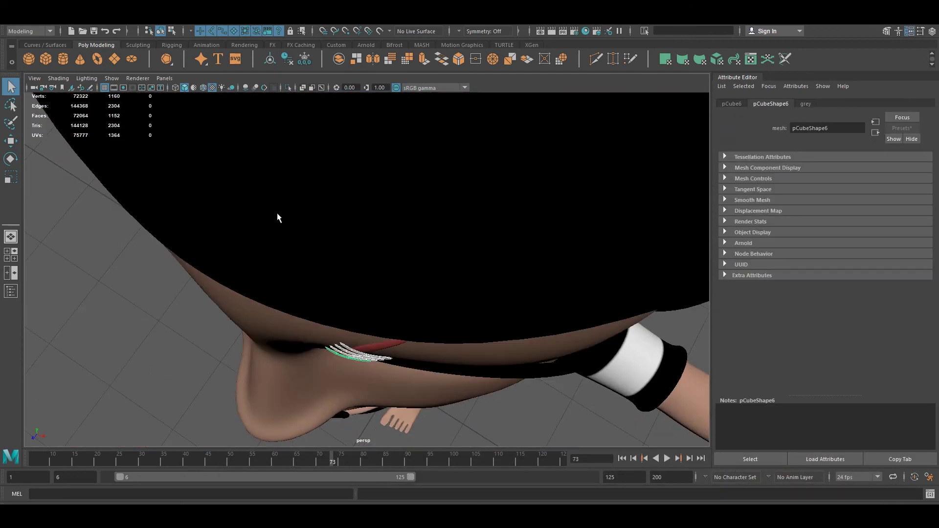
Frame the selected stitches across the four views and rotate a stitch to follow the scar
{"action": "key", "text": "space"}
{"action": "key", "text": "f"}
{"action": "key", "text": "f"}
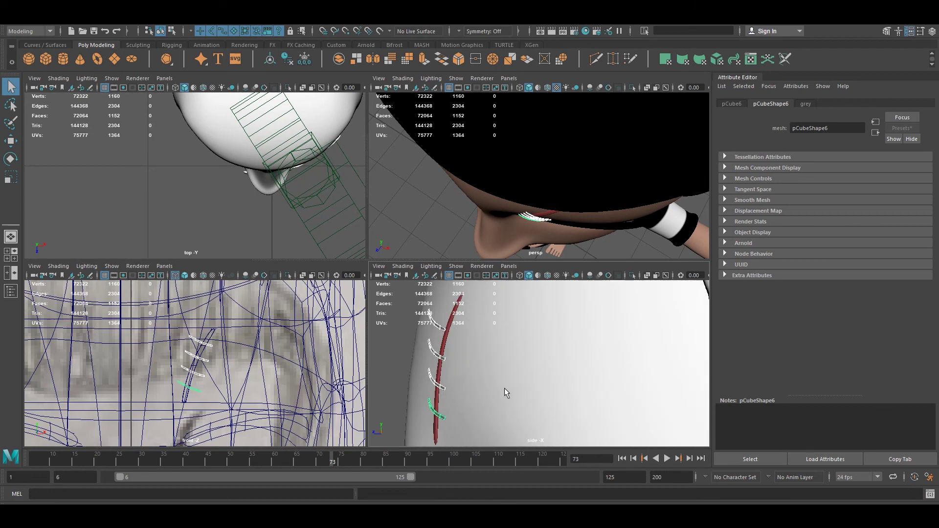
{"action": "key", "text": "space"}
{"action": "key", "text": "f"}
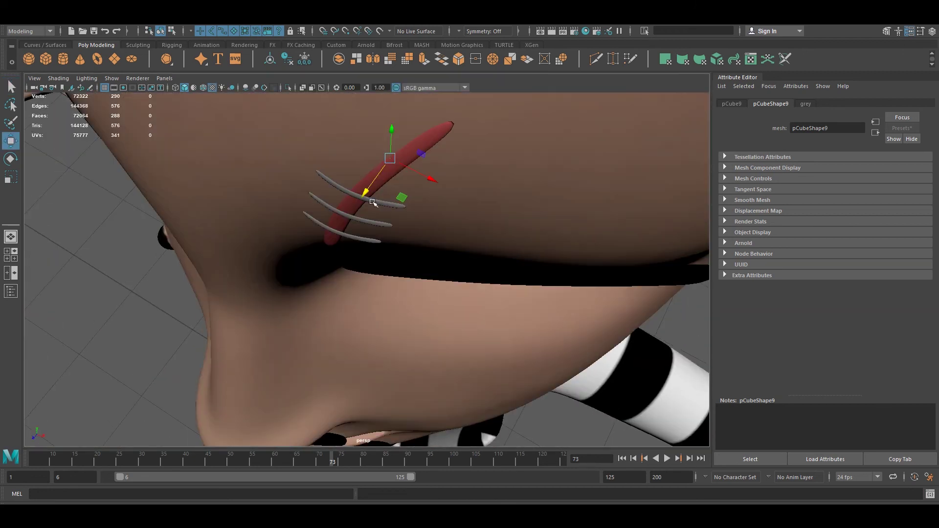
{"action": "key", "text": "space"}
{"action": "key", "text": "space"}
{"action": "key", "text": "4"}
{"action": "key", "text": "f"}
{"action": "key", "text": "e"}
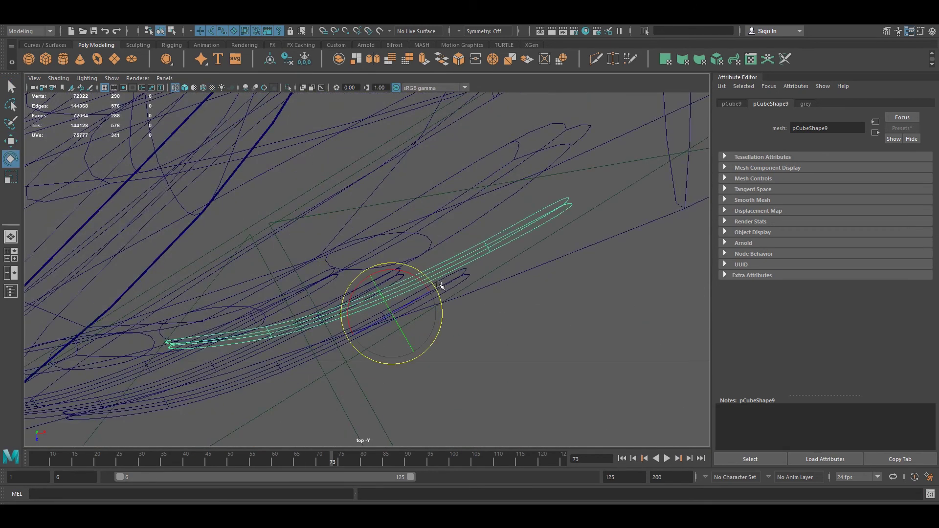
{"action": "key", "text": "space"}
{"action": "key", "text": "space"}
{"action": "mouse_move", "coordinate": [531, 184]}
{"action": "left_mouse_down", "text": "alt"}
{"action": "mouse_move", "coordinate": [440, 188]}
{"action": "mouse_move", "coordinate": [369, 334]}
{"action": "left_mouse_up", "text": "alt"}
{"action": "key", "text": "space"}
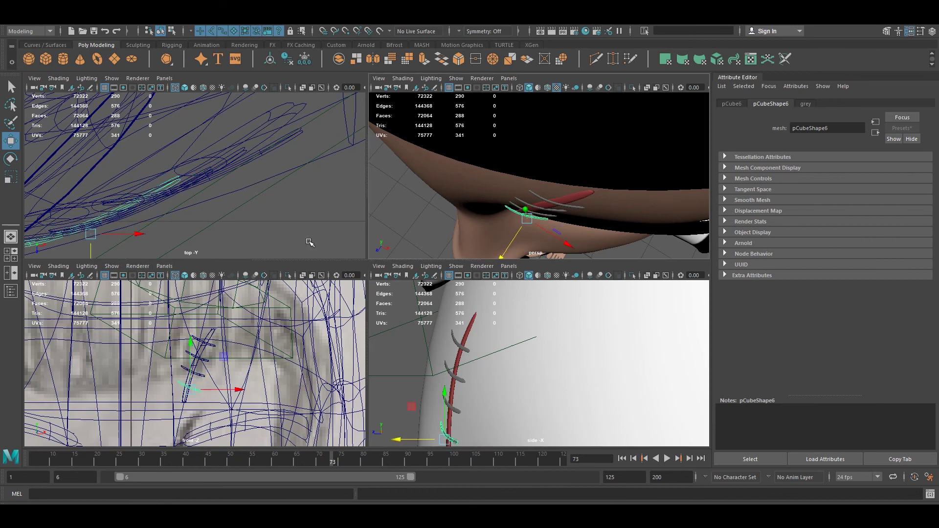
Reshape another stitch by moving its end control vertices so it wraps across the scar
{"action": "scroll", "coordinate": [254, 225], "scroll_direction": "up", "scroll_amount": 3}
{"action": "left_click", "coordinate": [206, 210]}
{"action": "key", "text": "shift+f"}
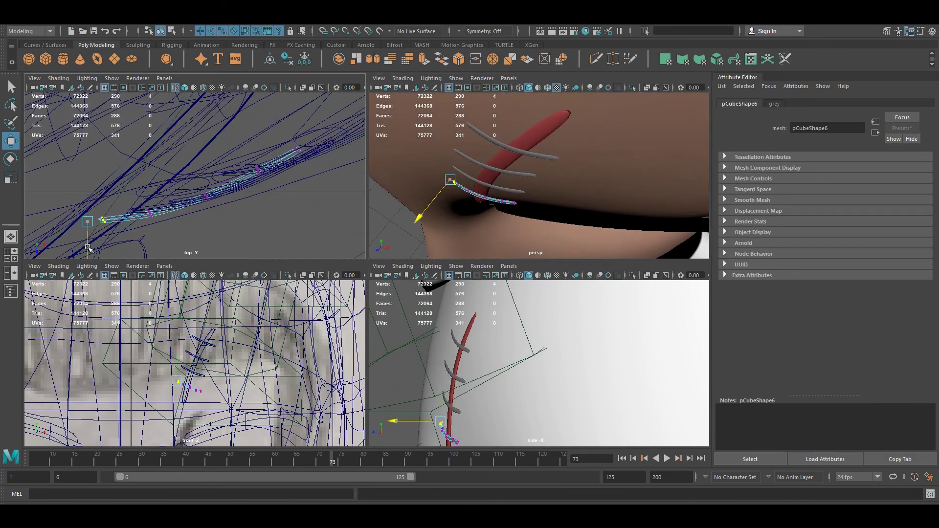
{"action": "key", "text": "F9"}
{"action": "left_click_drag", "start_coordinate": [146, 200], "coordinate": [120, 237]}
{"action": "key", "text": "F9"}
{"action": "left_click", "coordinate": [156, 194]}
{"action": "middle_click_drag", "start_coordinate": [241, 201], "coordinate": [194, 225], "text": "alt"}
{"action": "left_click", "coordinate": [326, 131]}
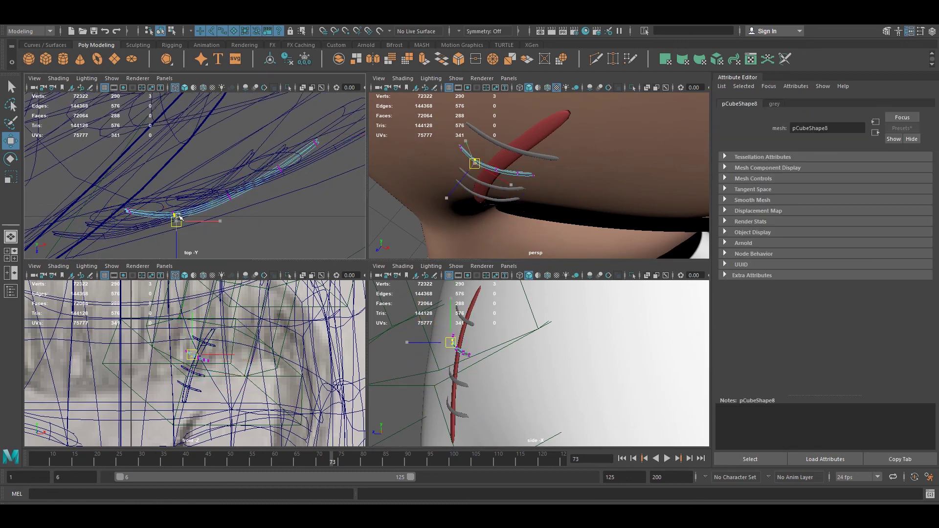
Frame the next stitch strip, then clear the selection and zoom out to the whole character
{"action": "left_click", "coordinate": [547, 158]}
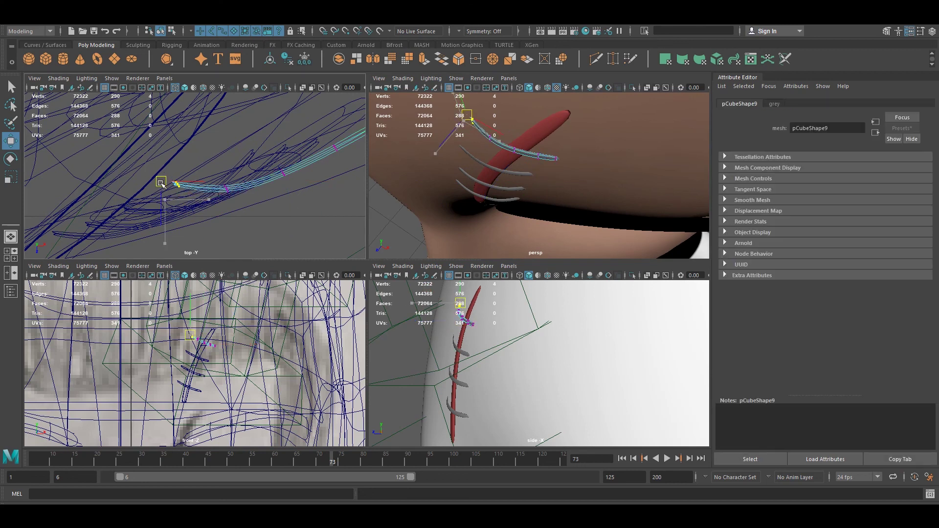
{"action": "key", "text": "f"}
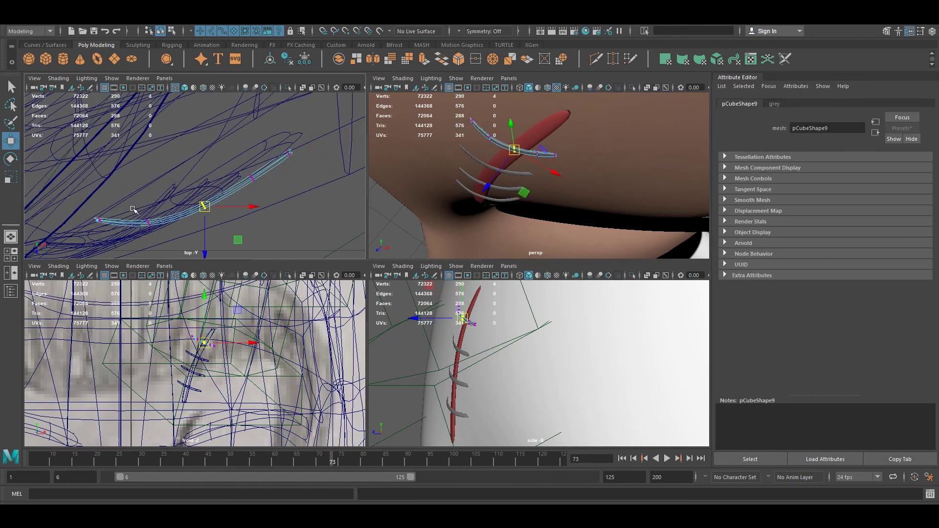
{"action": "key", "text": "space"}
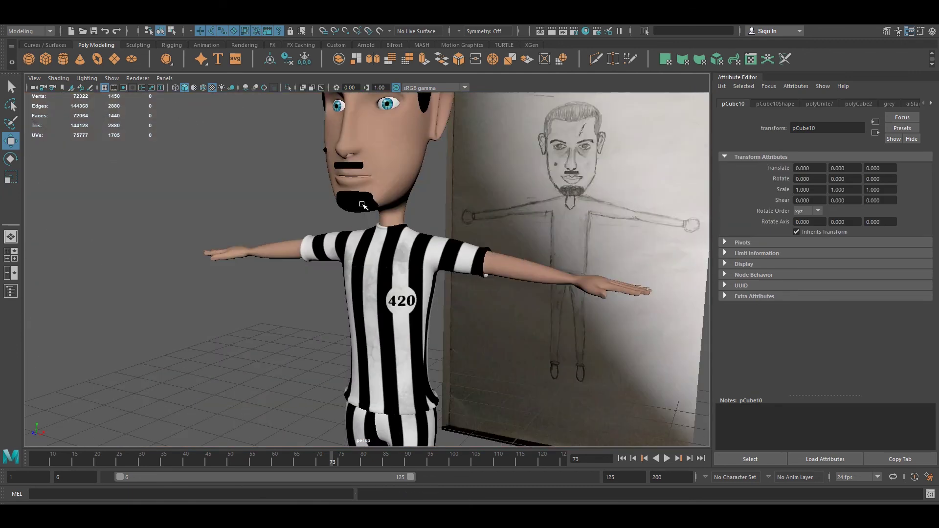
{"action": "left_click", "coordinate": [266, 207]}
{"action": "right_click_drag", "start_coordinate": [266, 208], "coordinate": [347, 264], "text": "alt"}
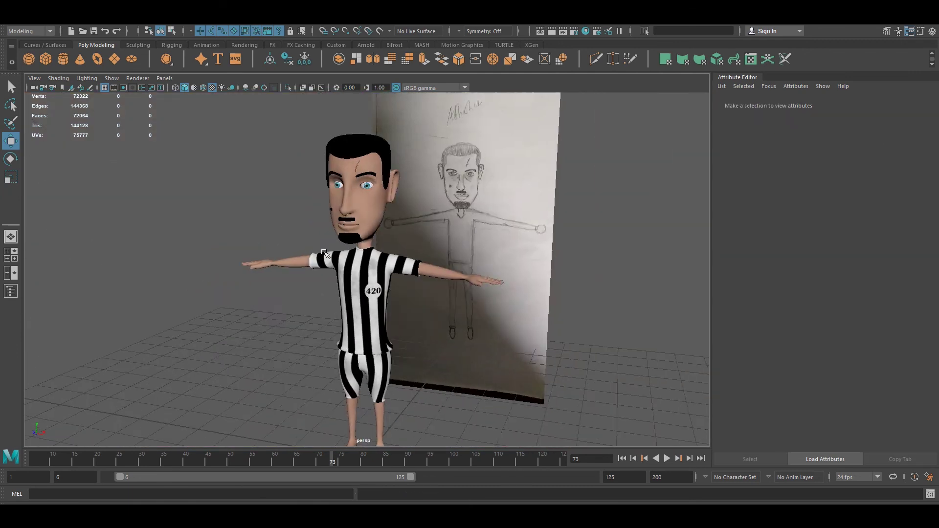
Hide the interface with Ctrl+Space and orbit the persp camera to a front view
{"action": "key", "text": "ctrl+space"}
{"action": "mouse_move", "coordinate": [468, 264]}
{"action": "left_mouse_down", "text": "alt"}
{"action": "mouse_move", "coordinate": [388, 264]}
{"action": "mouse_move", "coordinate": [442, 209]}
{"action": "left_mouse_up", "text": "alt"}
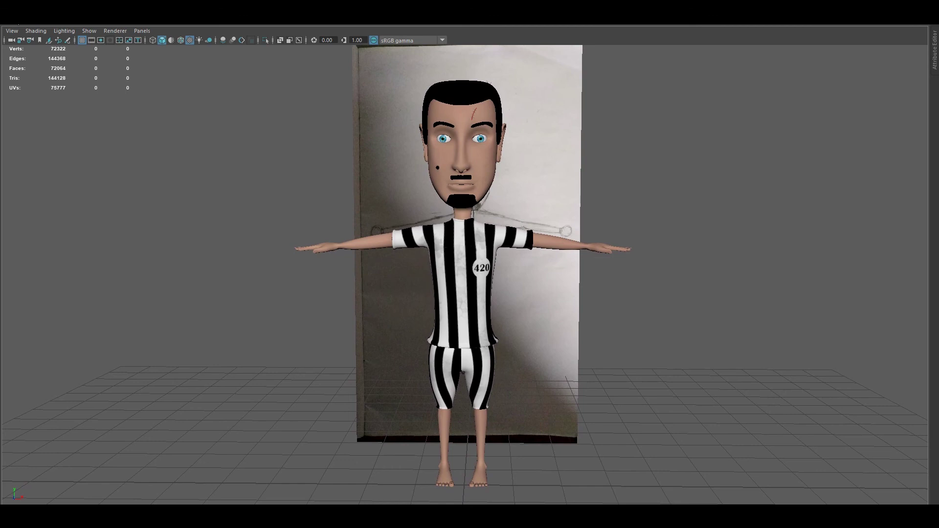